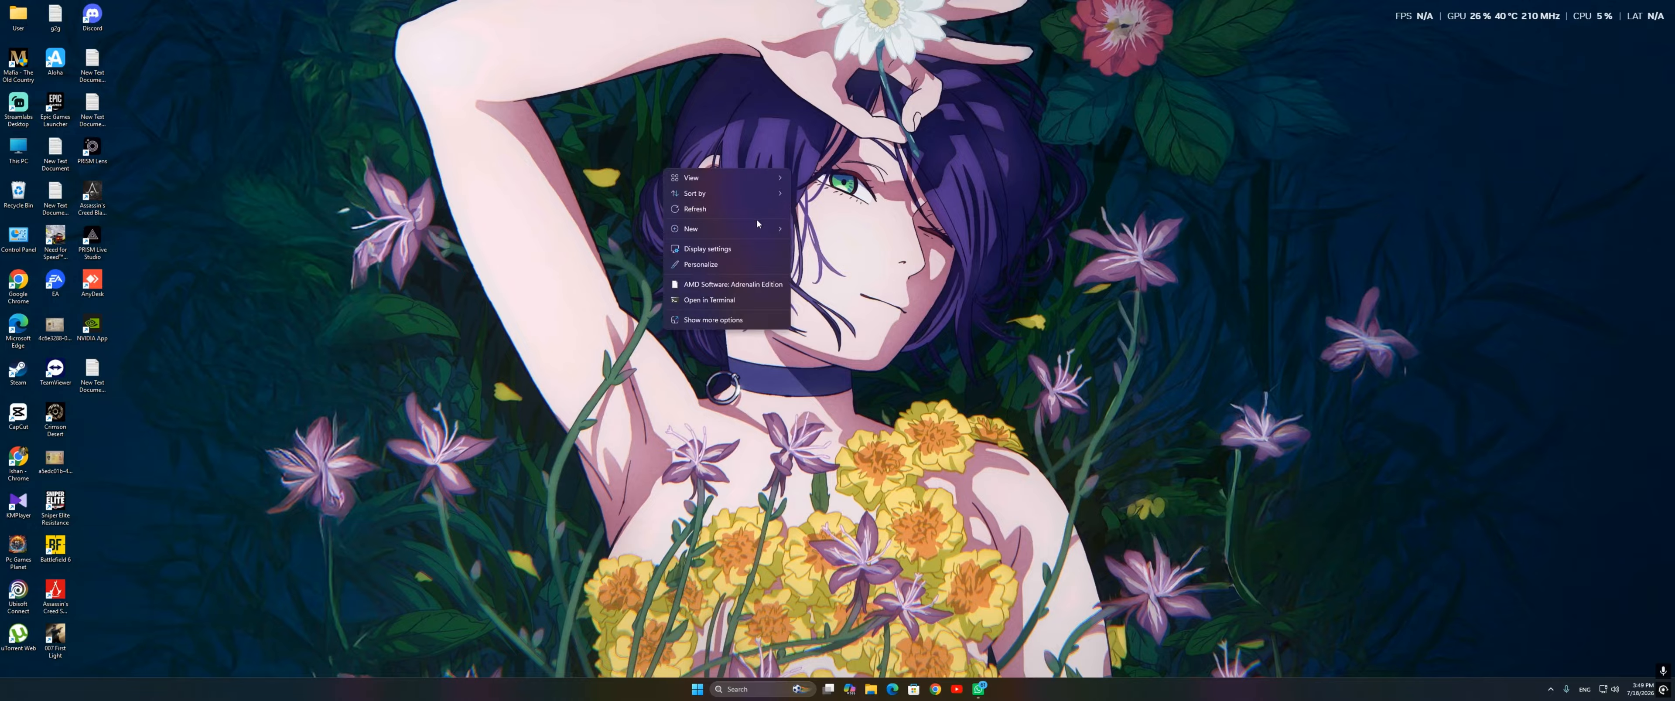
click(758, 220)
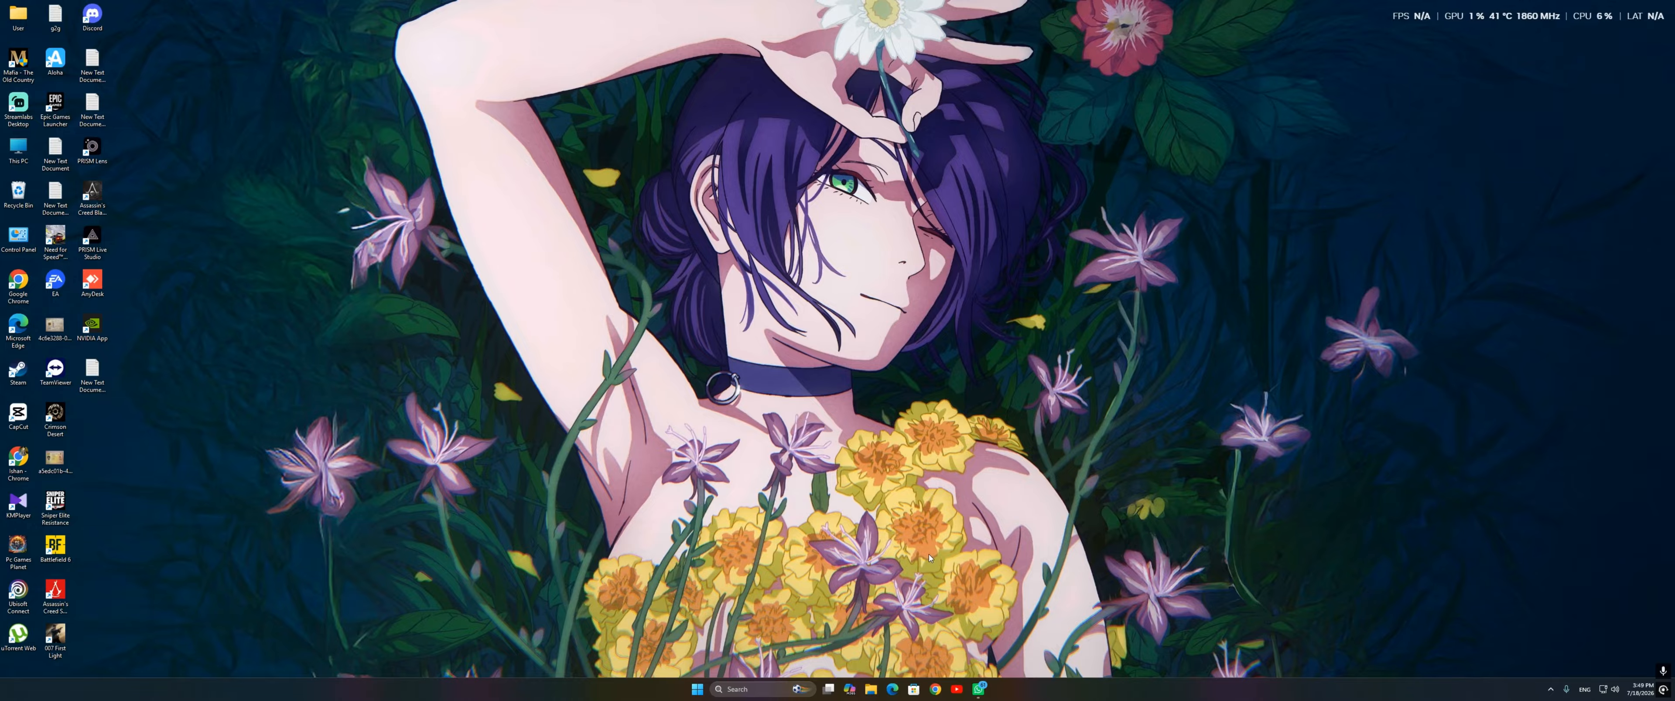
right_click(766, 315)
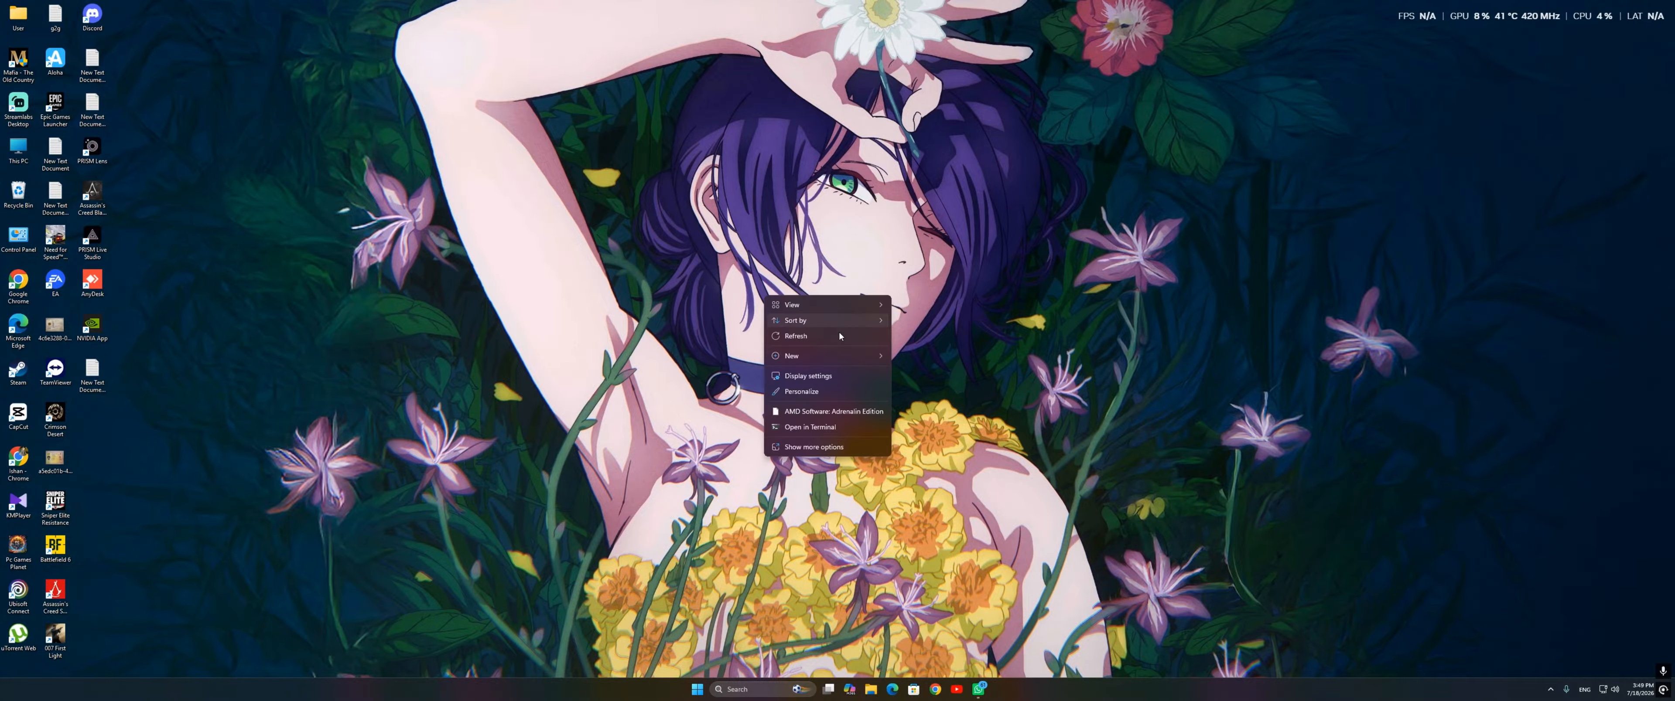
click(825, 336)
right_click(840, 334)
click(897, 378)
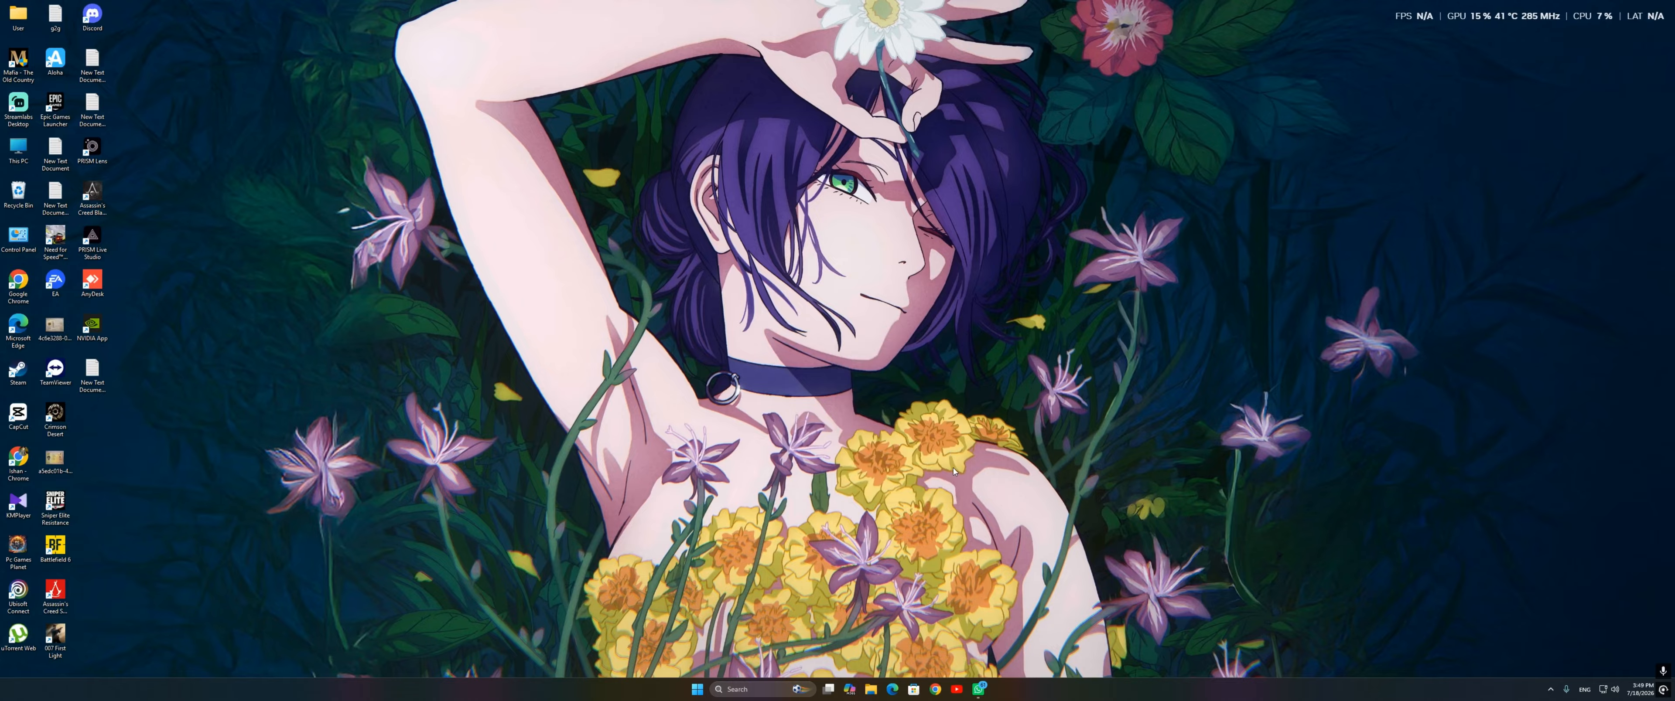
Step: Open Google Chrome with the second saved profile and search Google for "windows download"
click(938, 694)
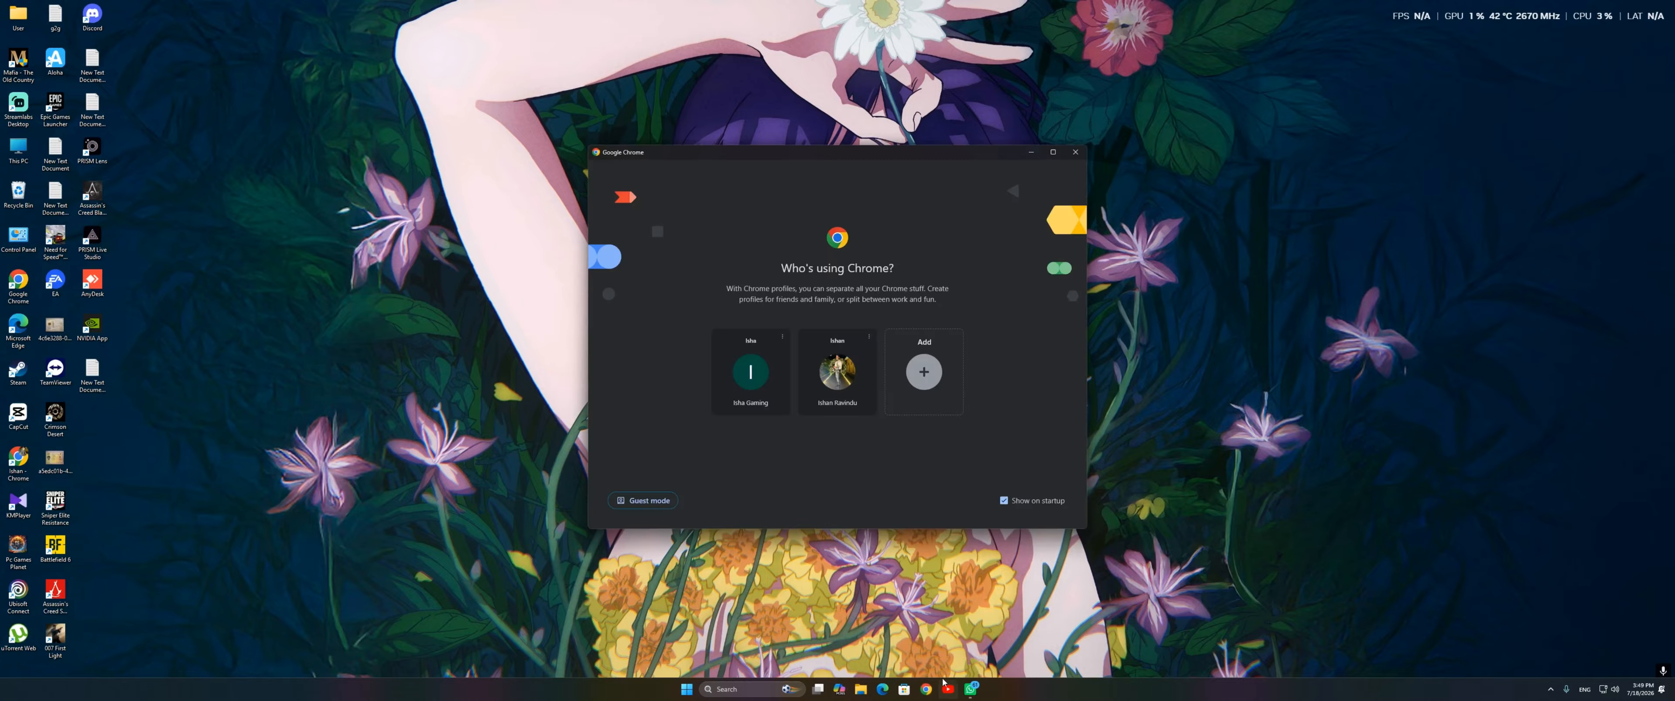
click(837, 372)
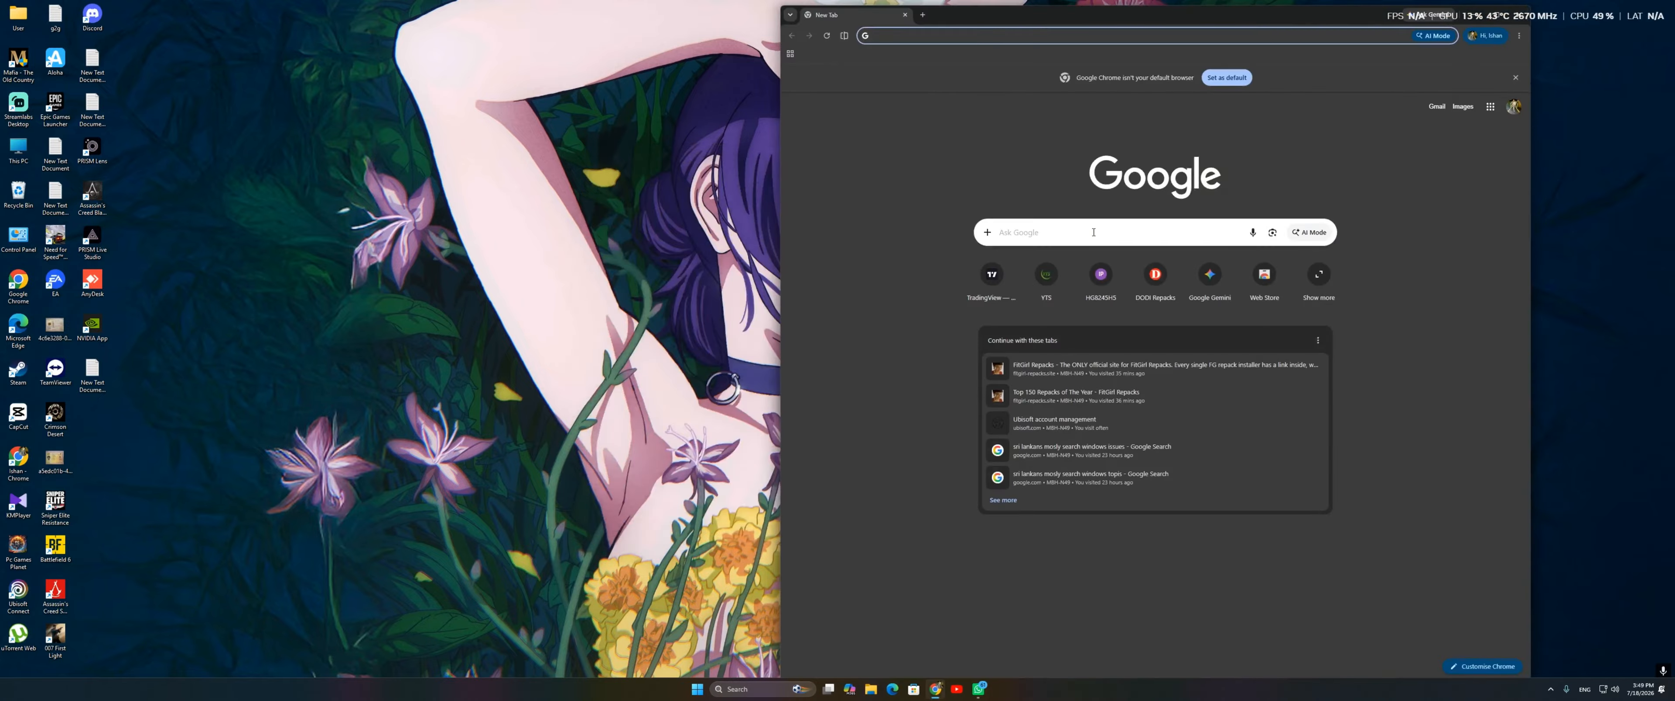
click(1055, 236)
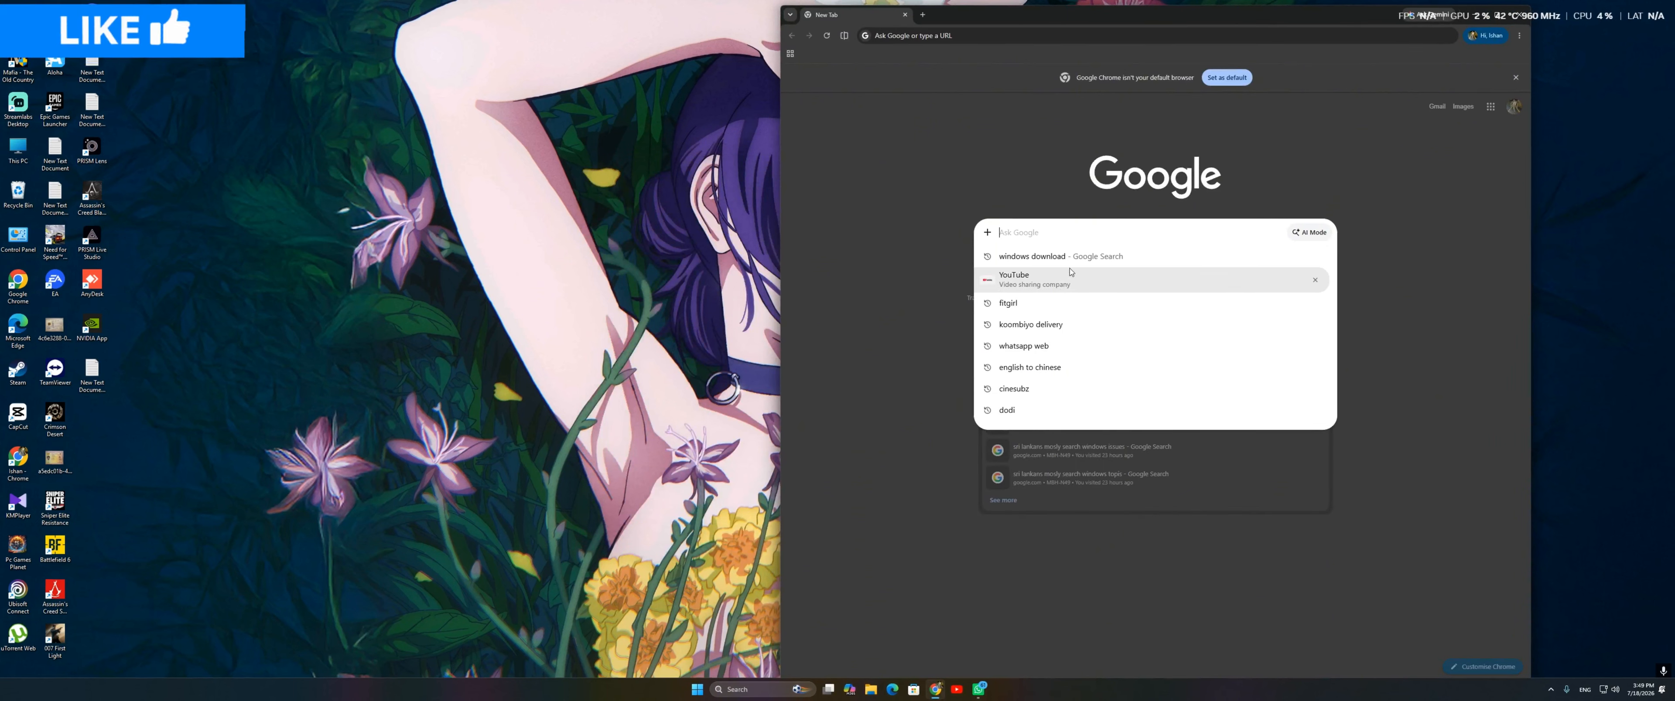
click(1040, 256)
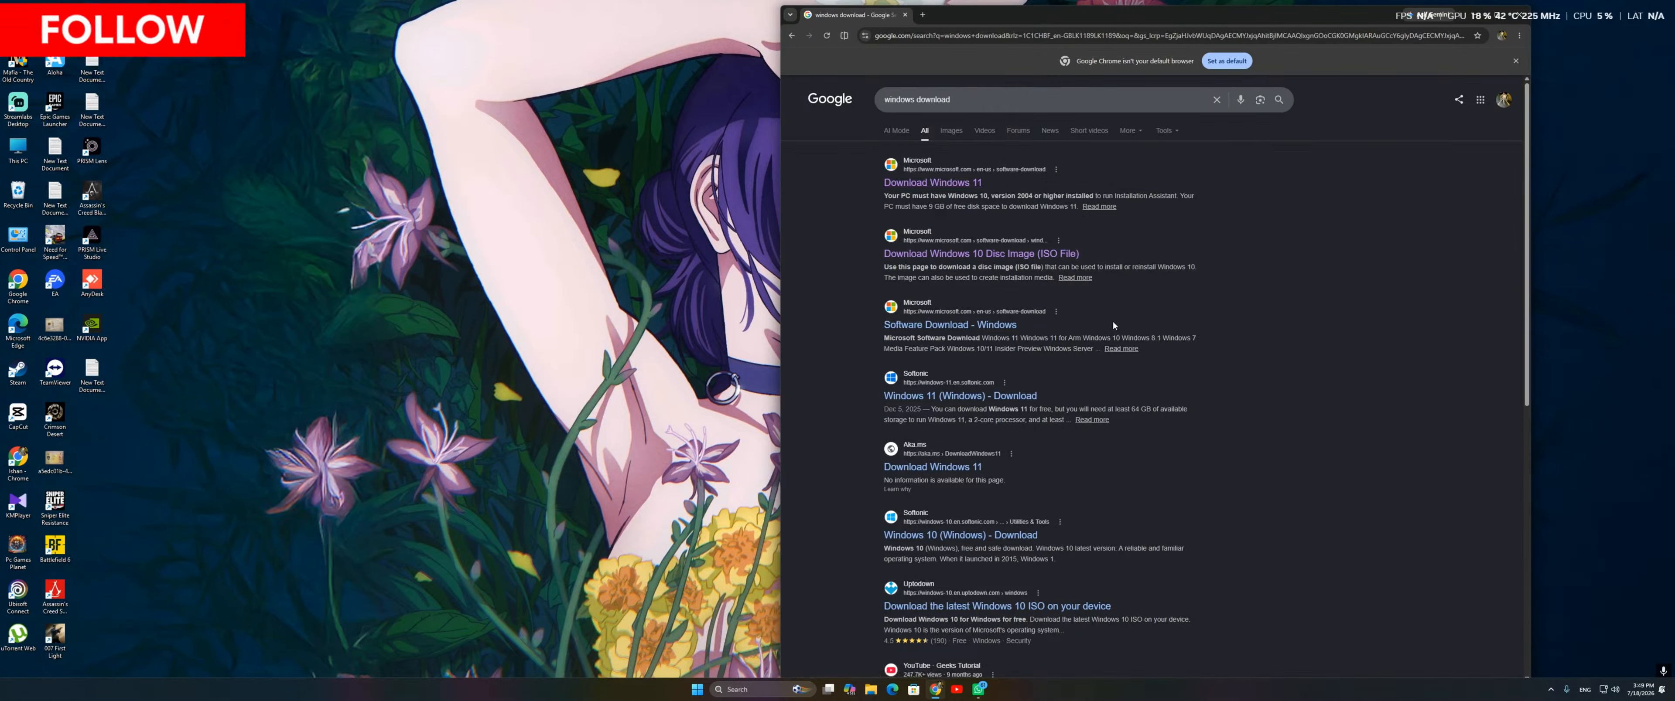
right_click(535, 239)
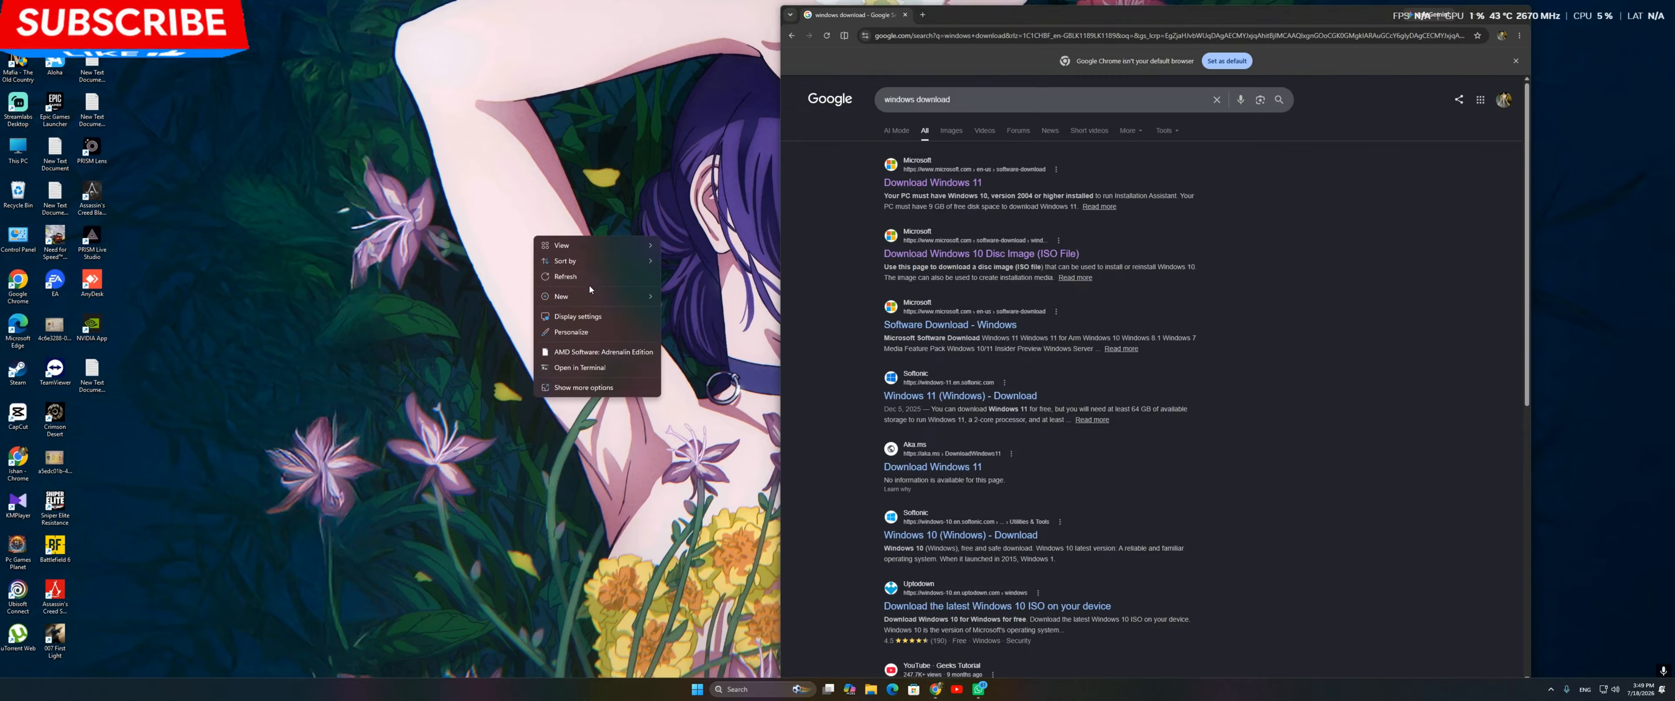
right_click(590, 279)
right_click(637, 324)
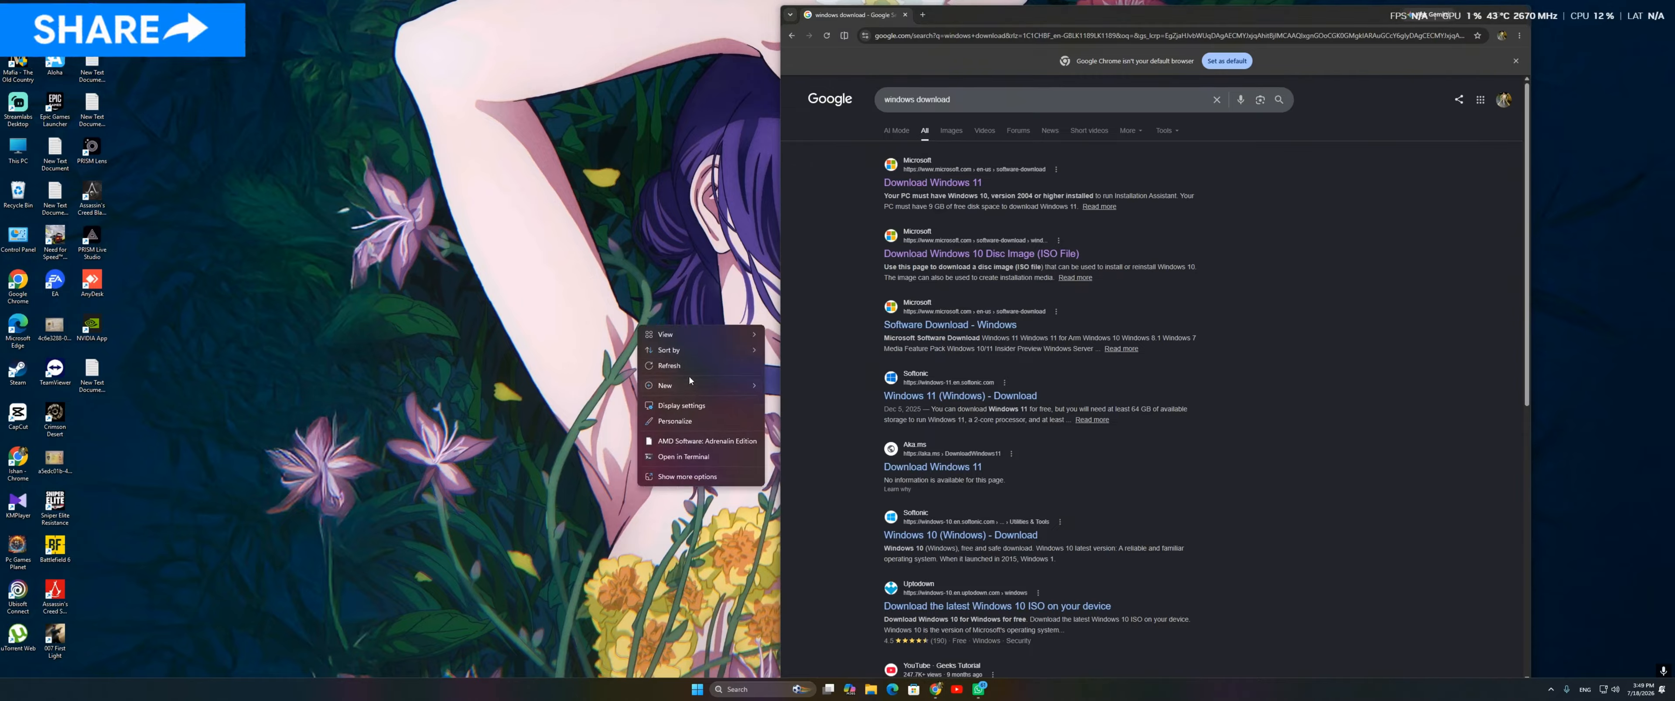
right_click(536, 284)
right_click(585, 323)
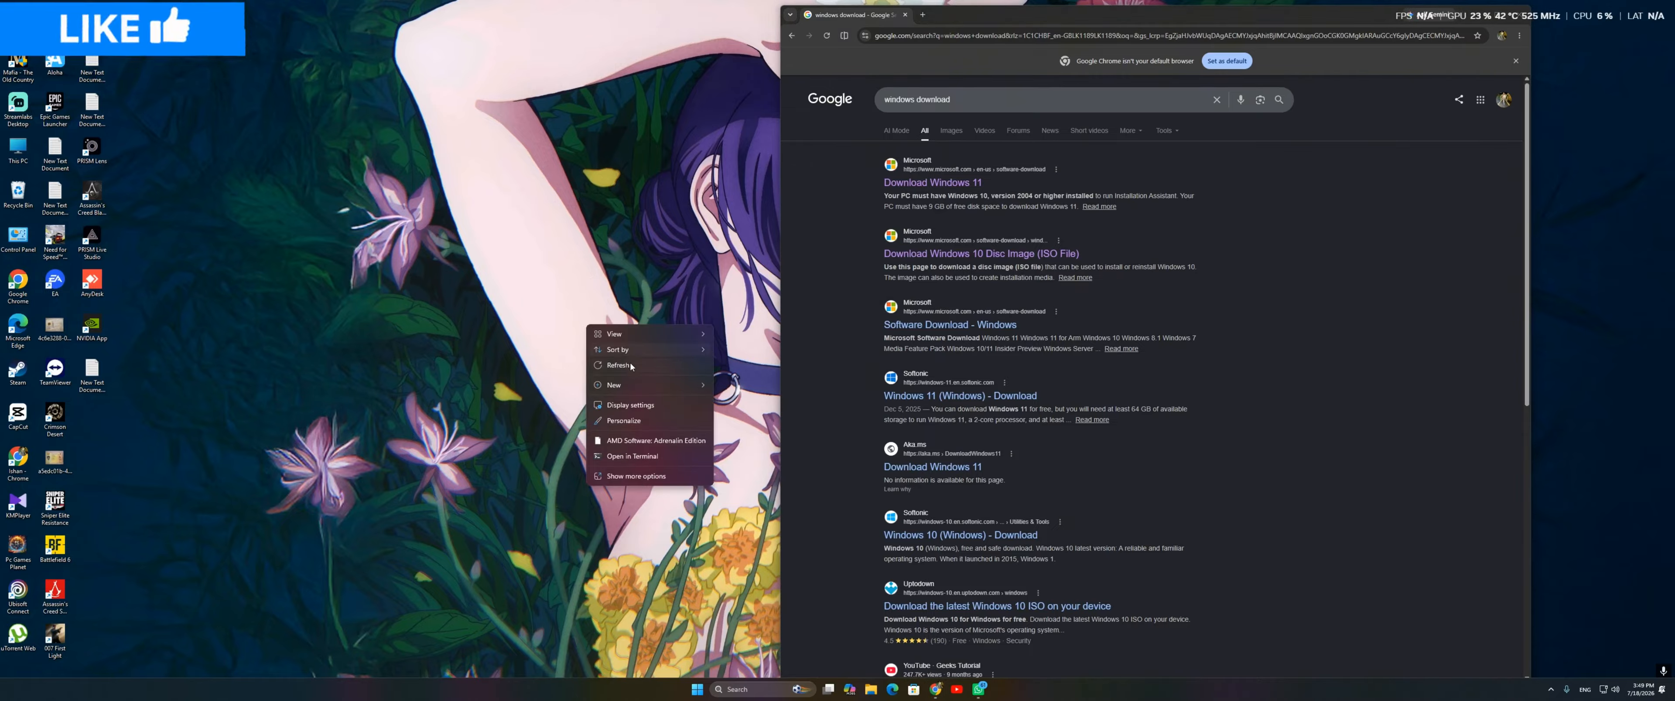
right_click(630, 363)
click(664, 406)
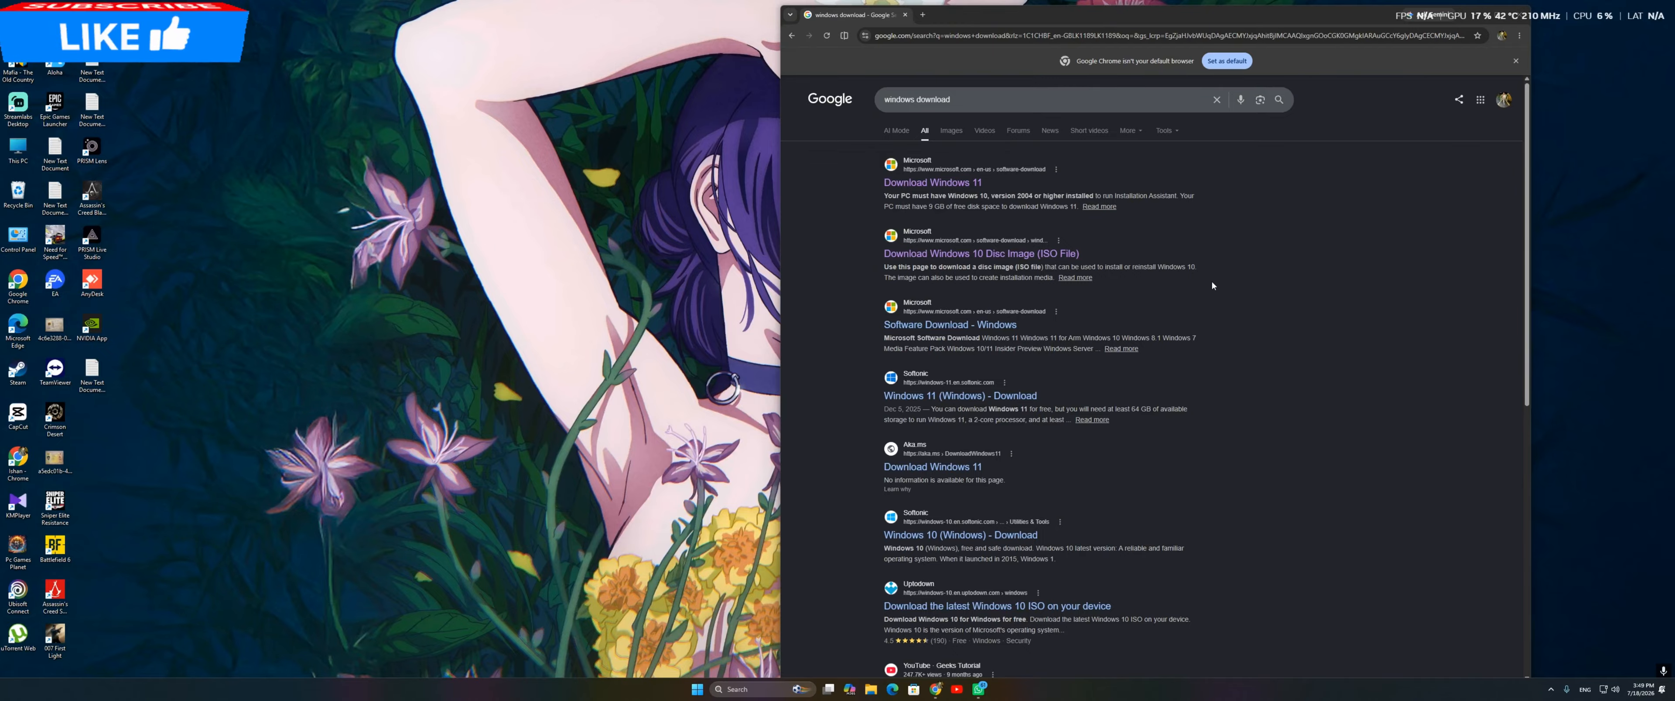
Step: Close the browser window with the Windows download results and refresh the desktop
click(1526, 21)
right_click(872, 98)
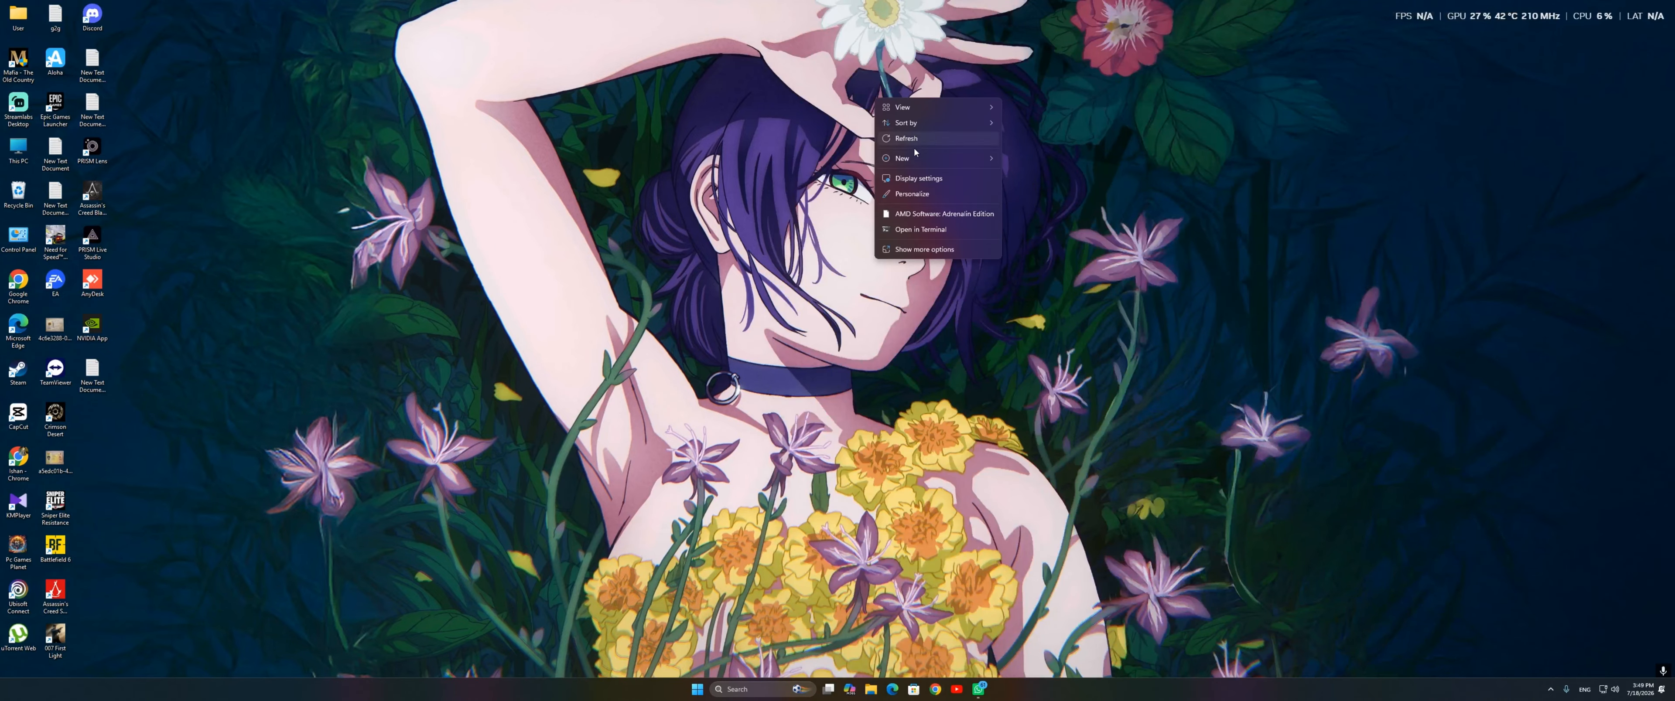
click(948, 139)
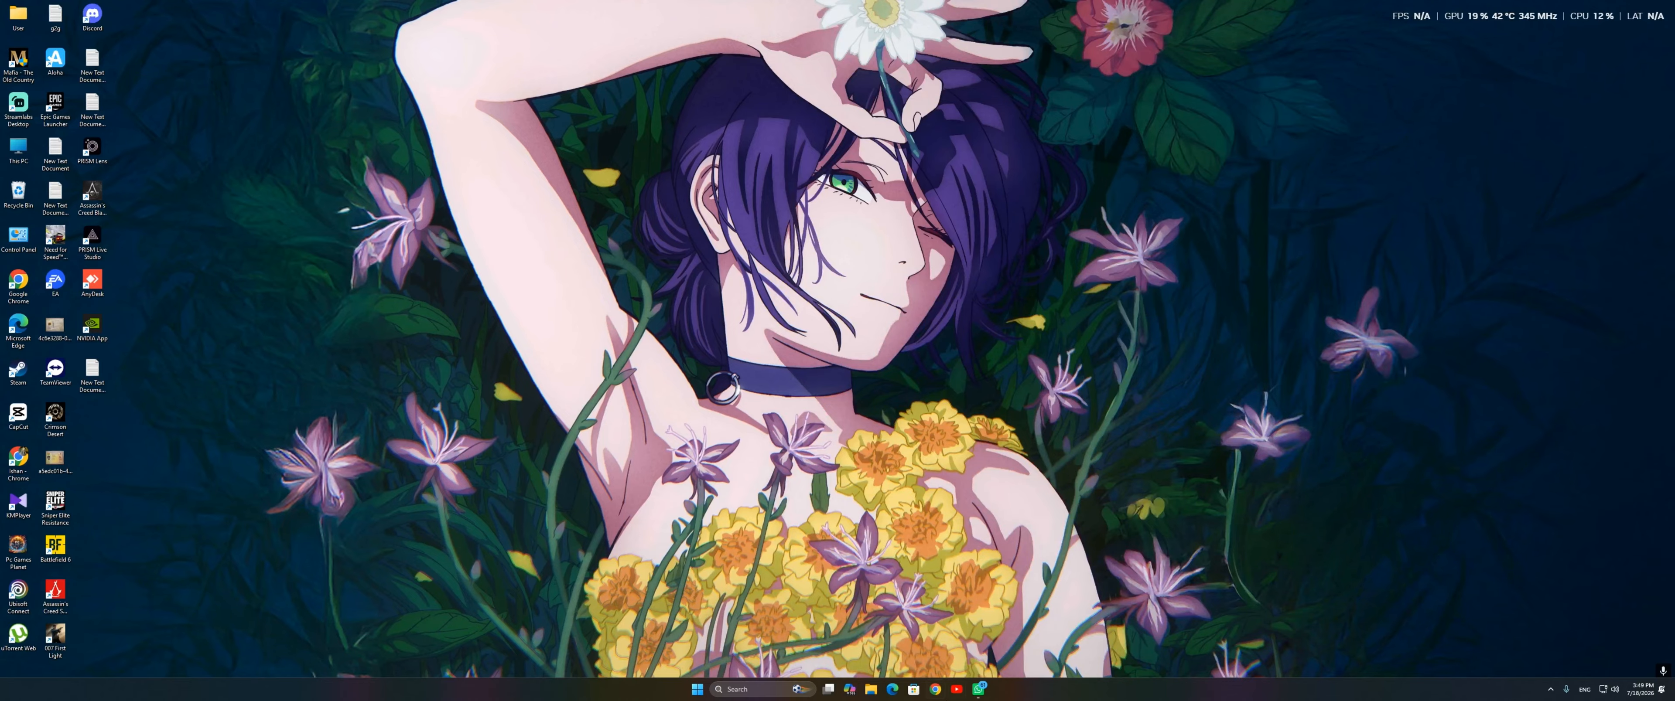
Step: Reopen Google Chrome with the second saved profile and search Google for "rufus"
click(934, 690)
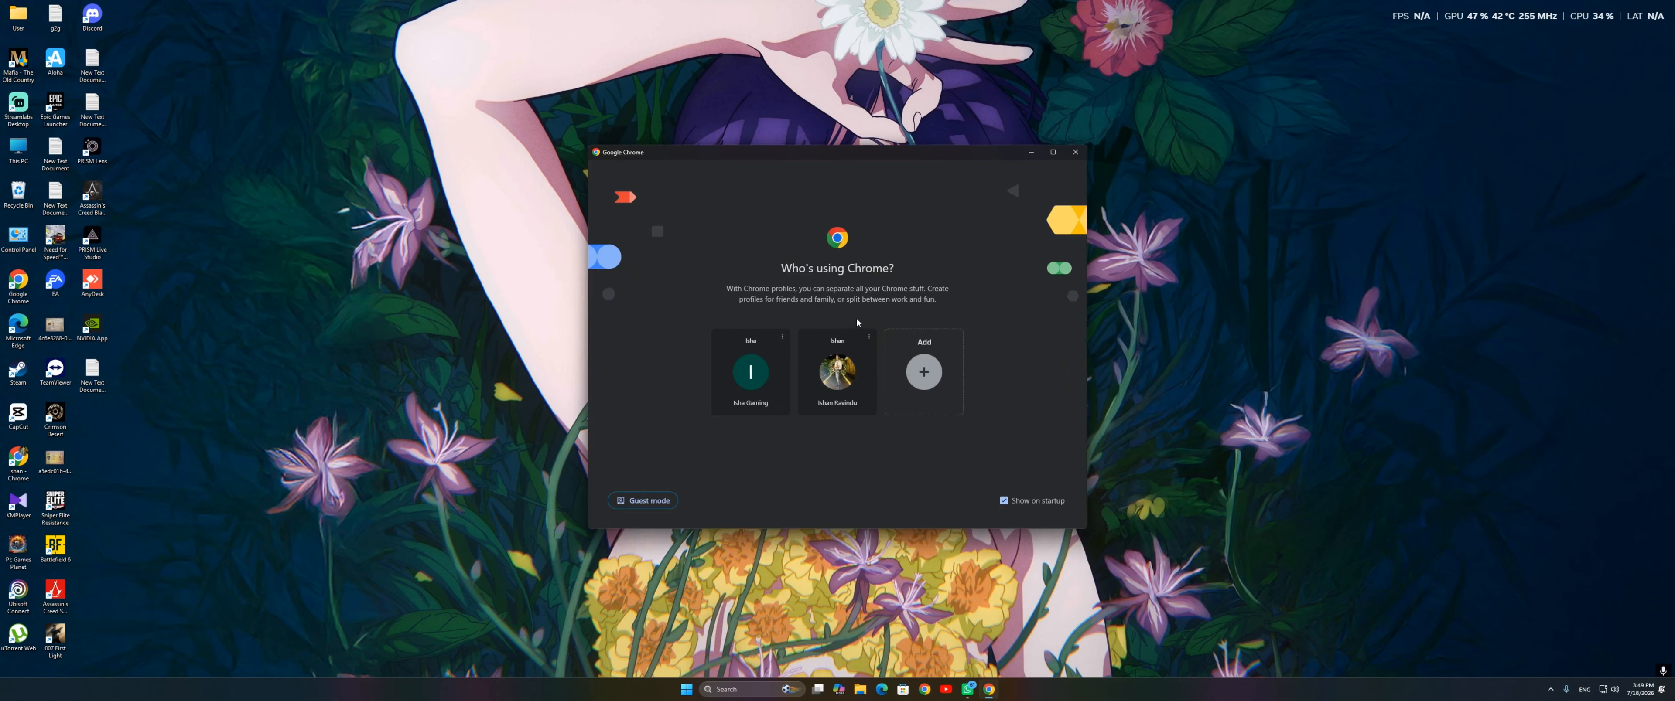
click(837, 370)
click(1138, 232)
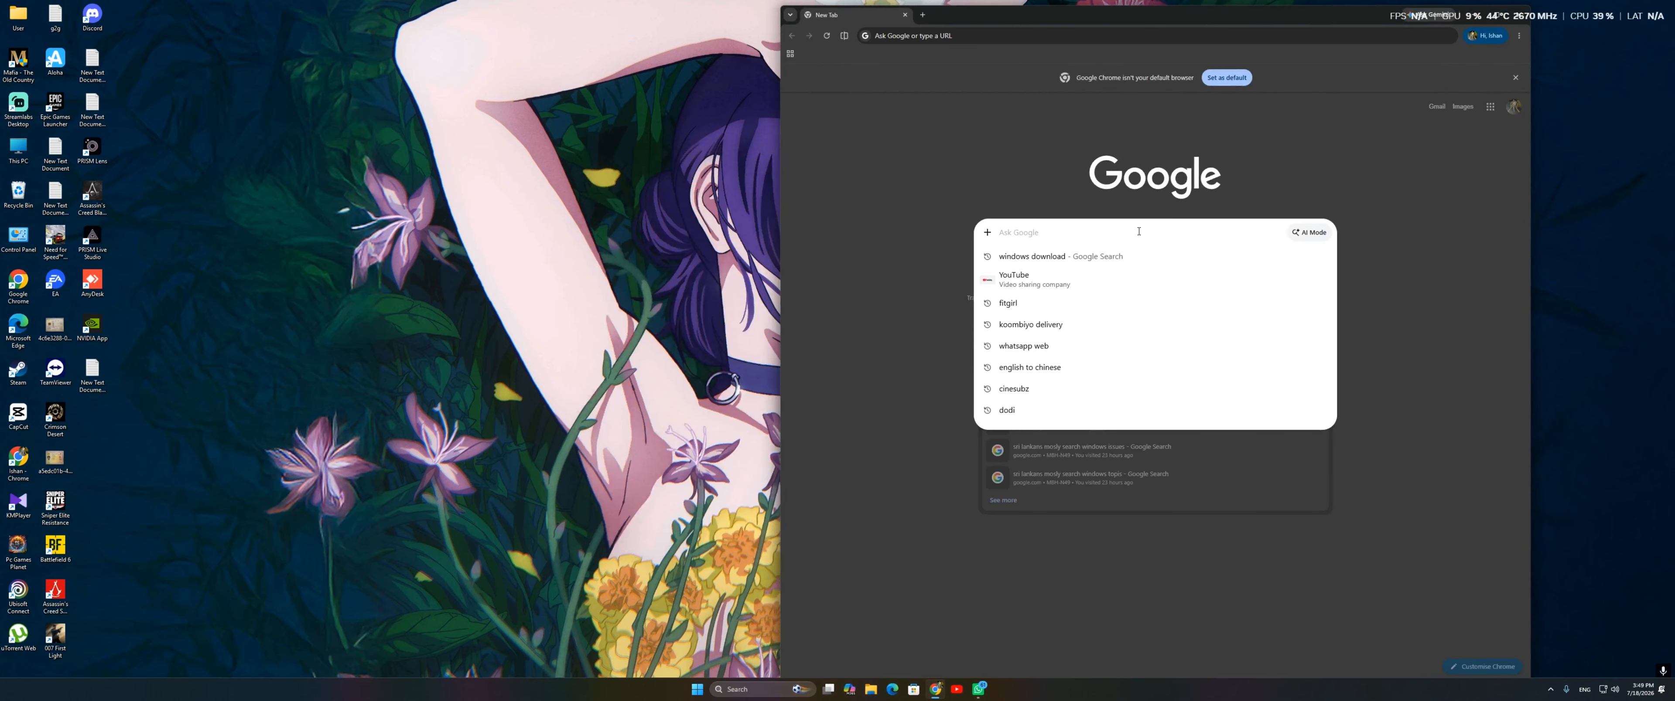
text(ru)
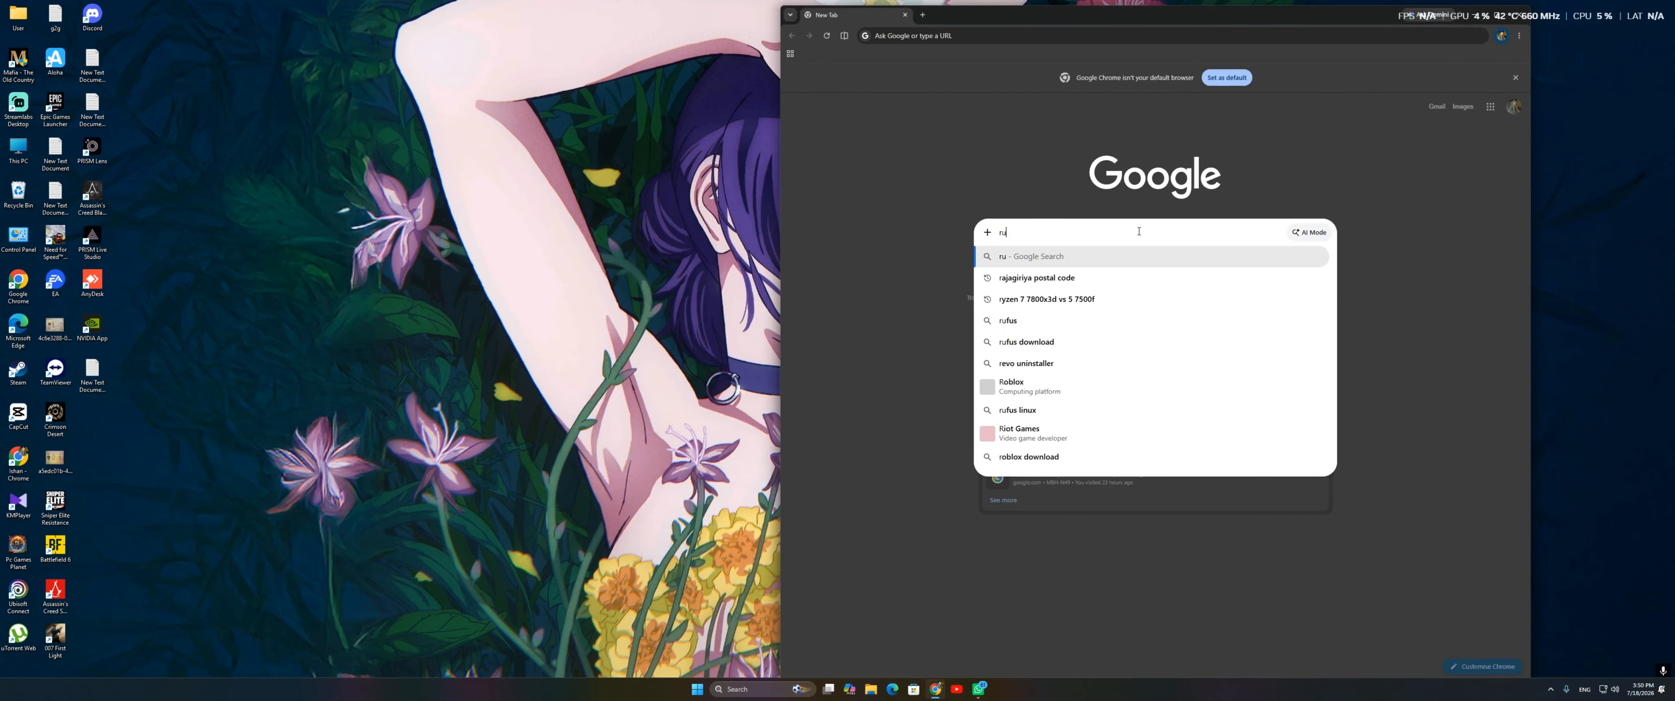
text(fus)
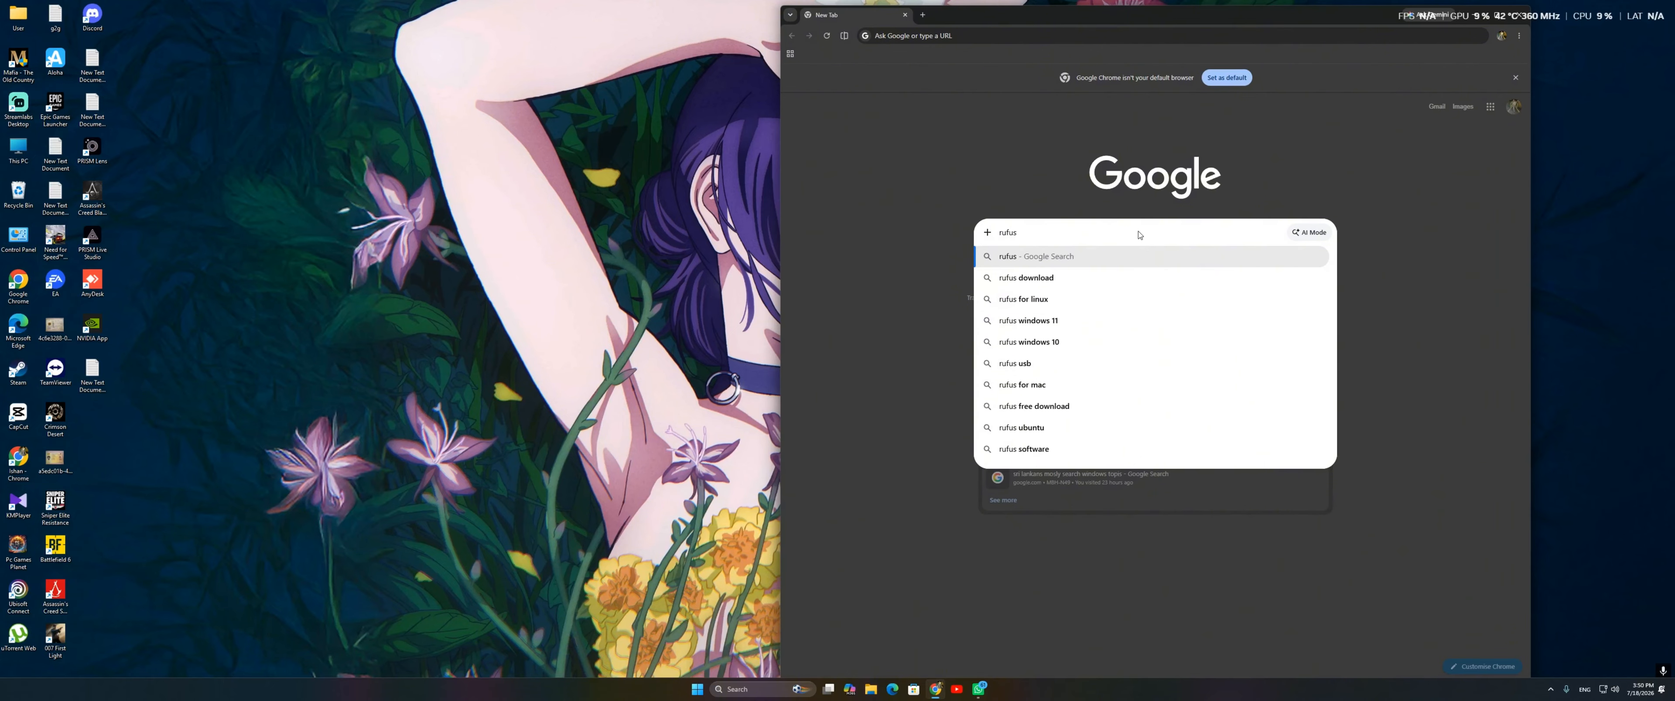
key(Return)
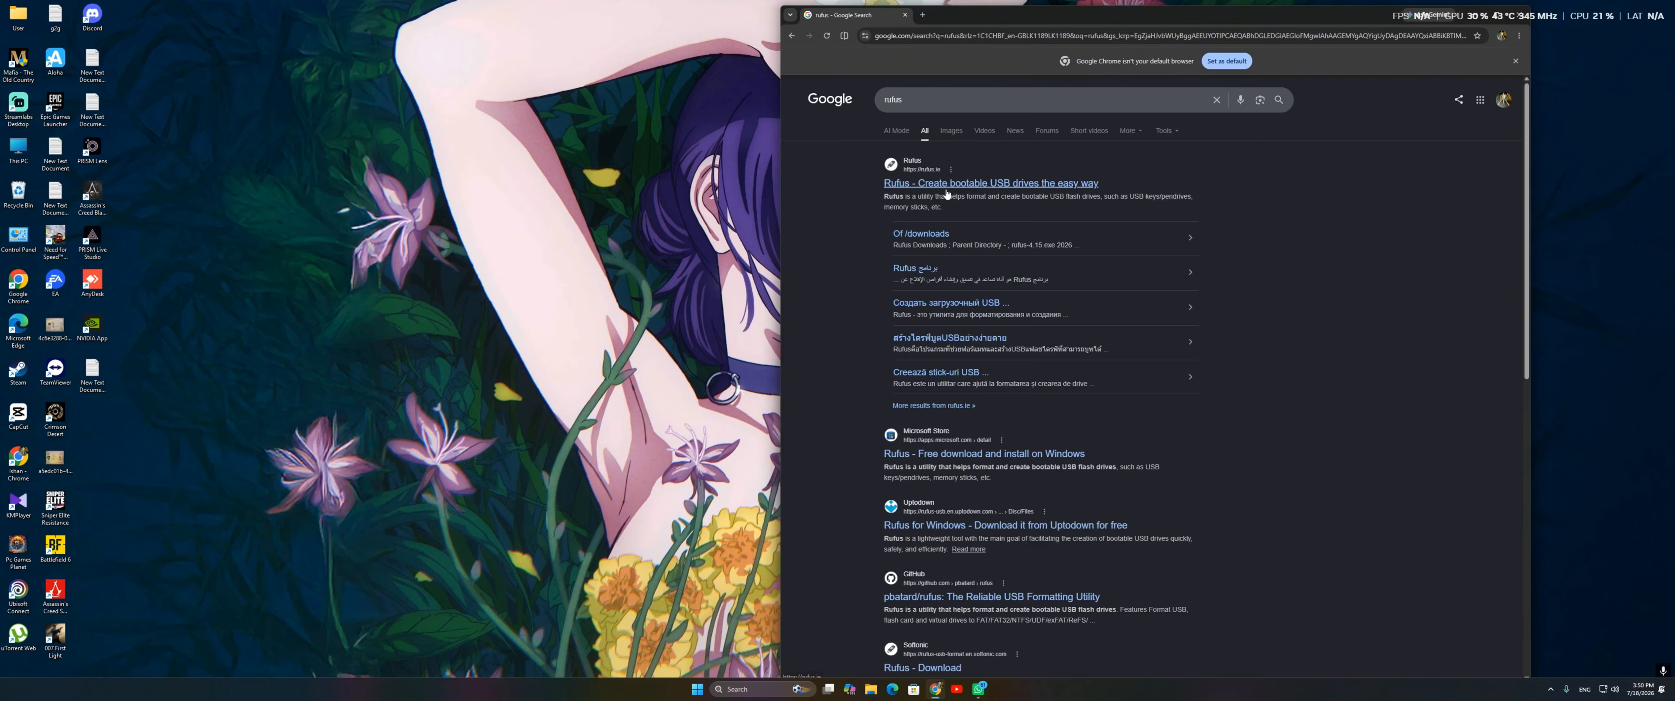
Step: Examine the latest releases in the Download section of the official rufus.ie website, and close the browser
click(1074, 185)
scroll(1099, 637, down, 8)
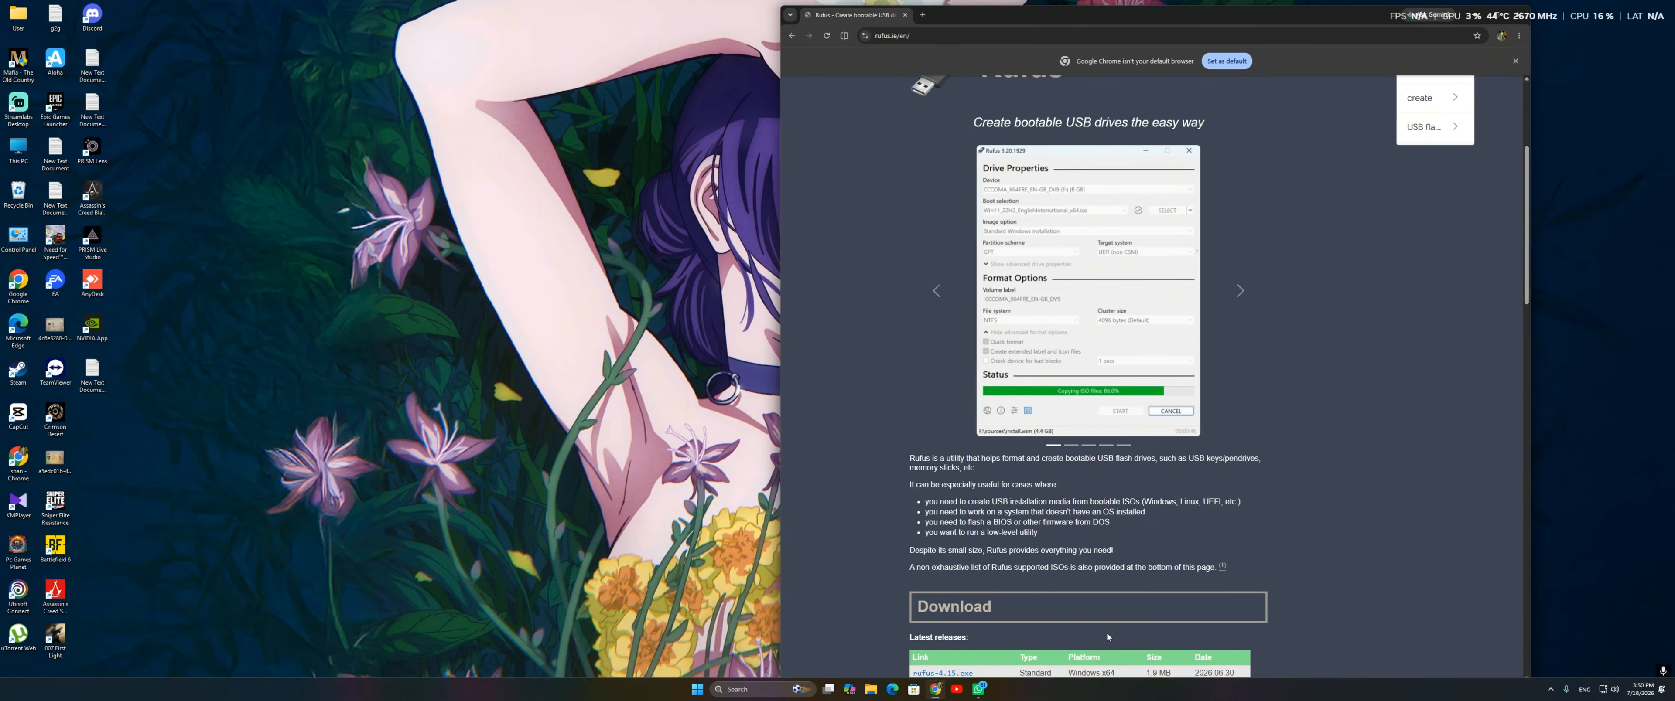
scroll(1099, 637, up, 4)
scroll(903, 427, down, 5)
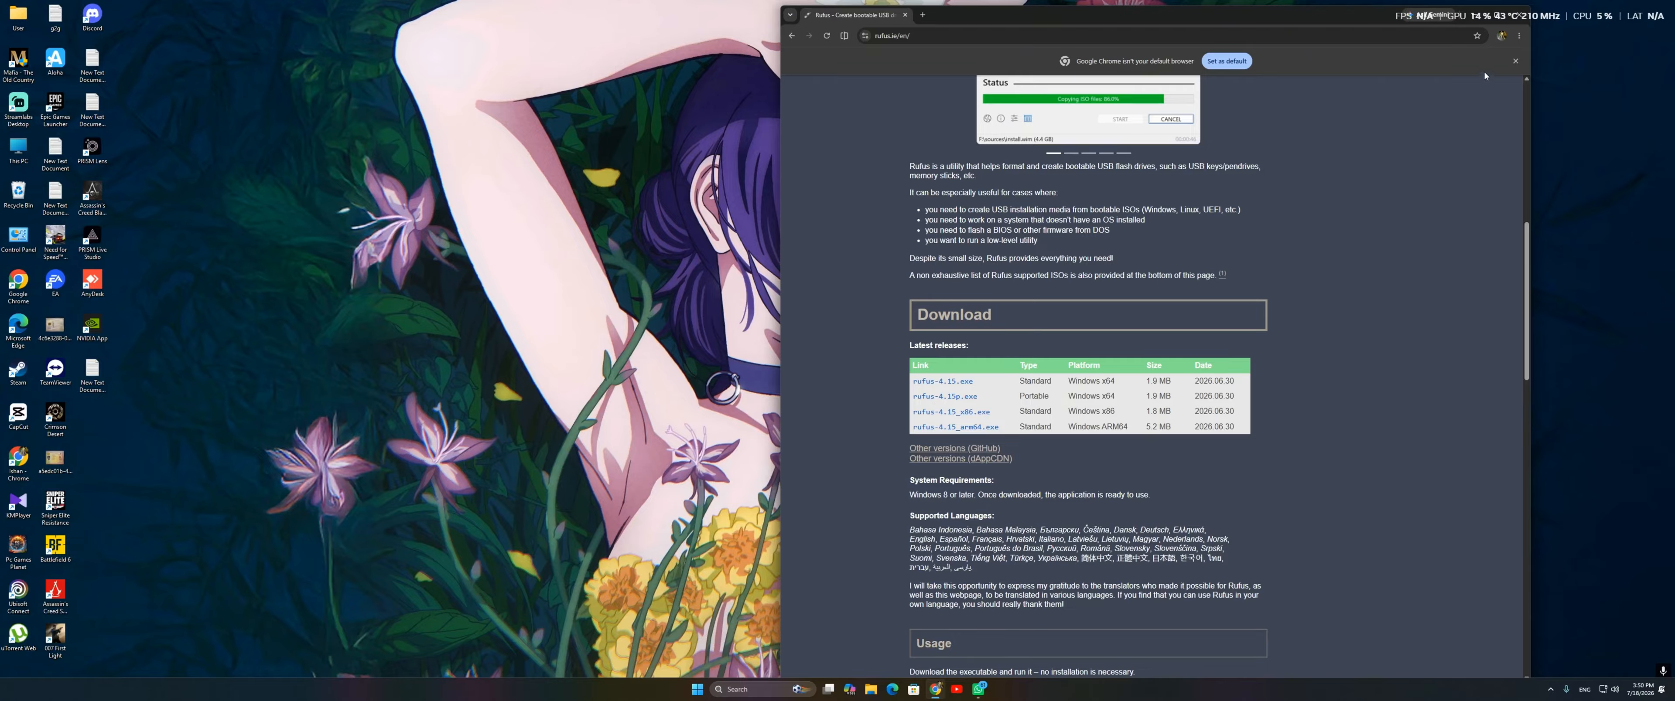
click(1519, 15)
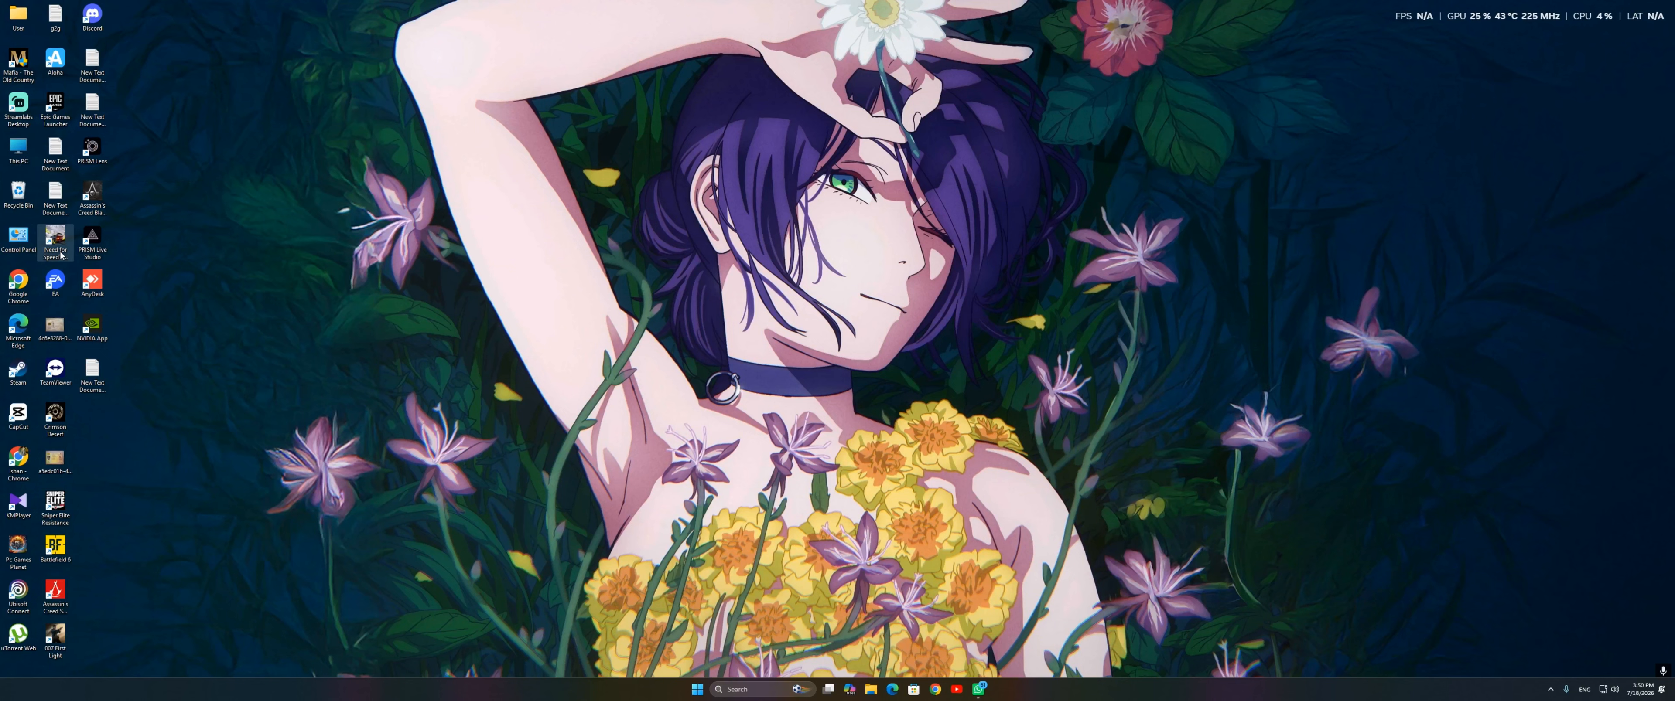
Step: Open the Technical Tools folder on the Technical & Movies (I:) drive in File Explorer
double_click(18, 149)
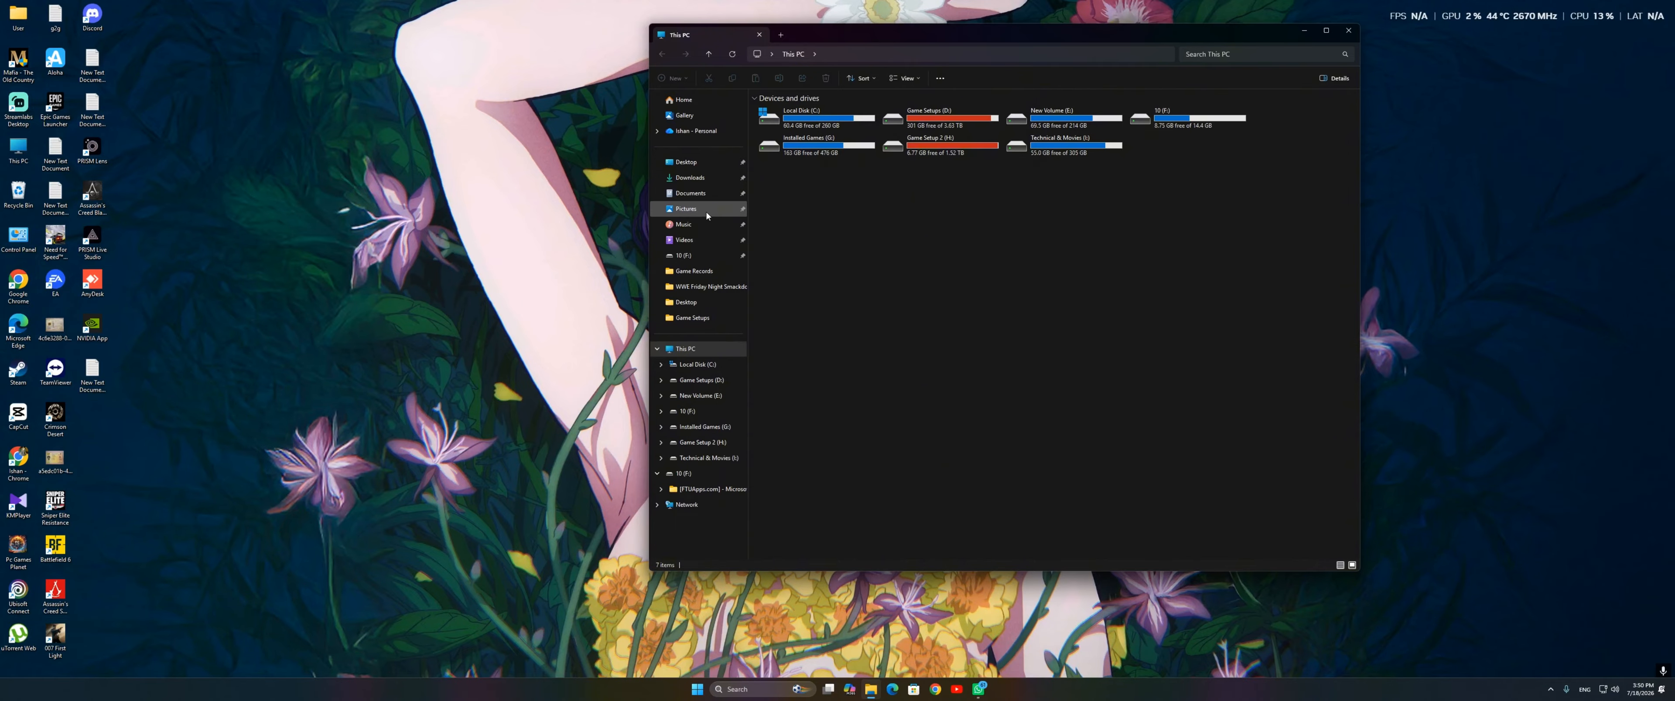
click(709, 458)
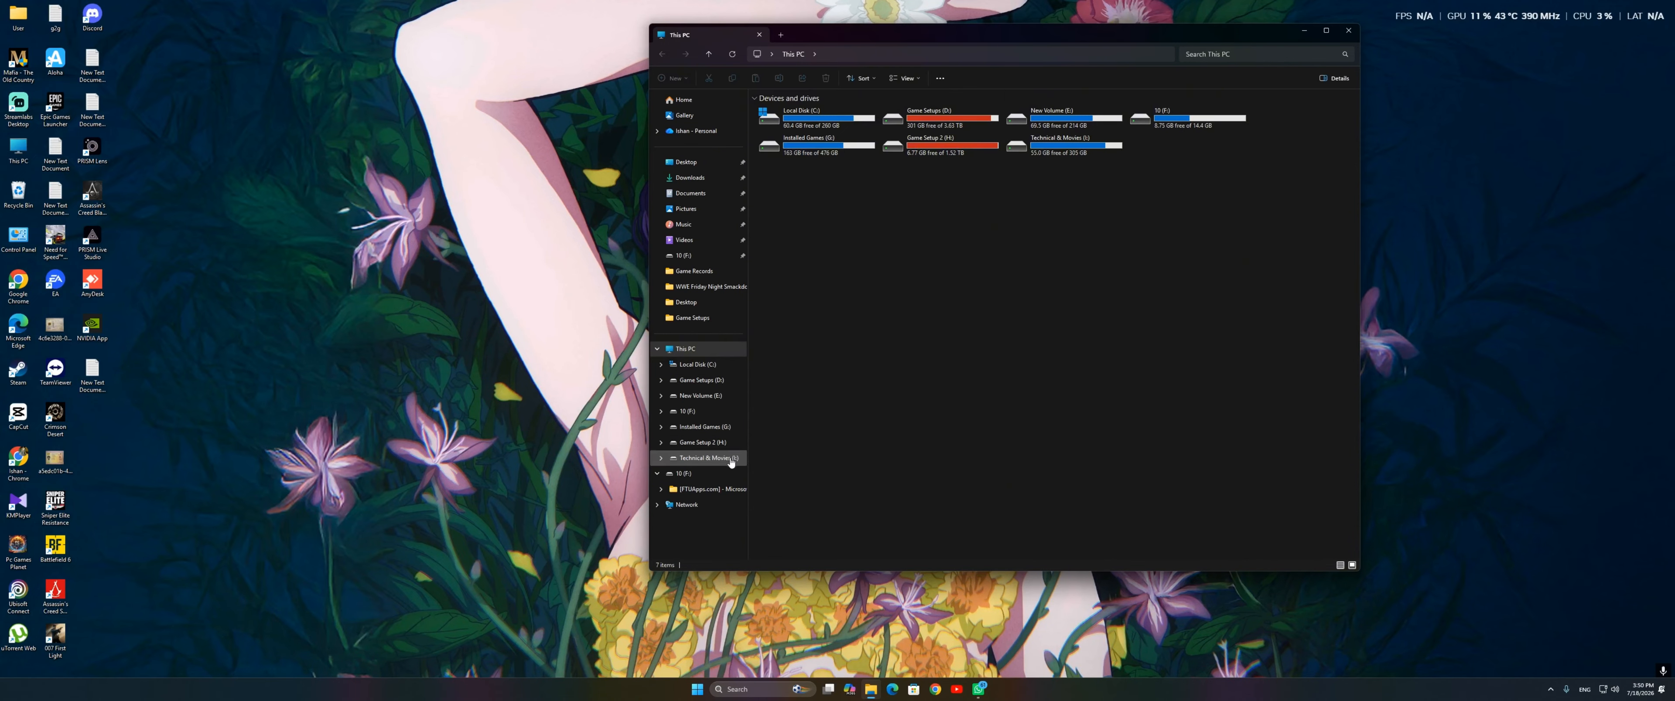
click(860, 196)
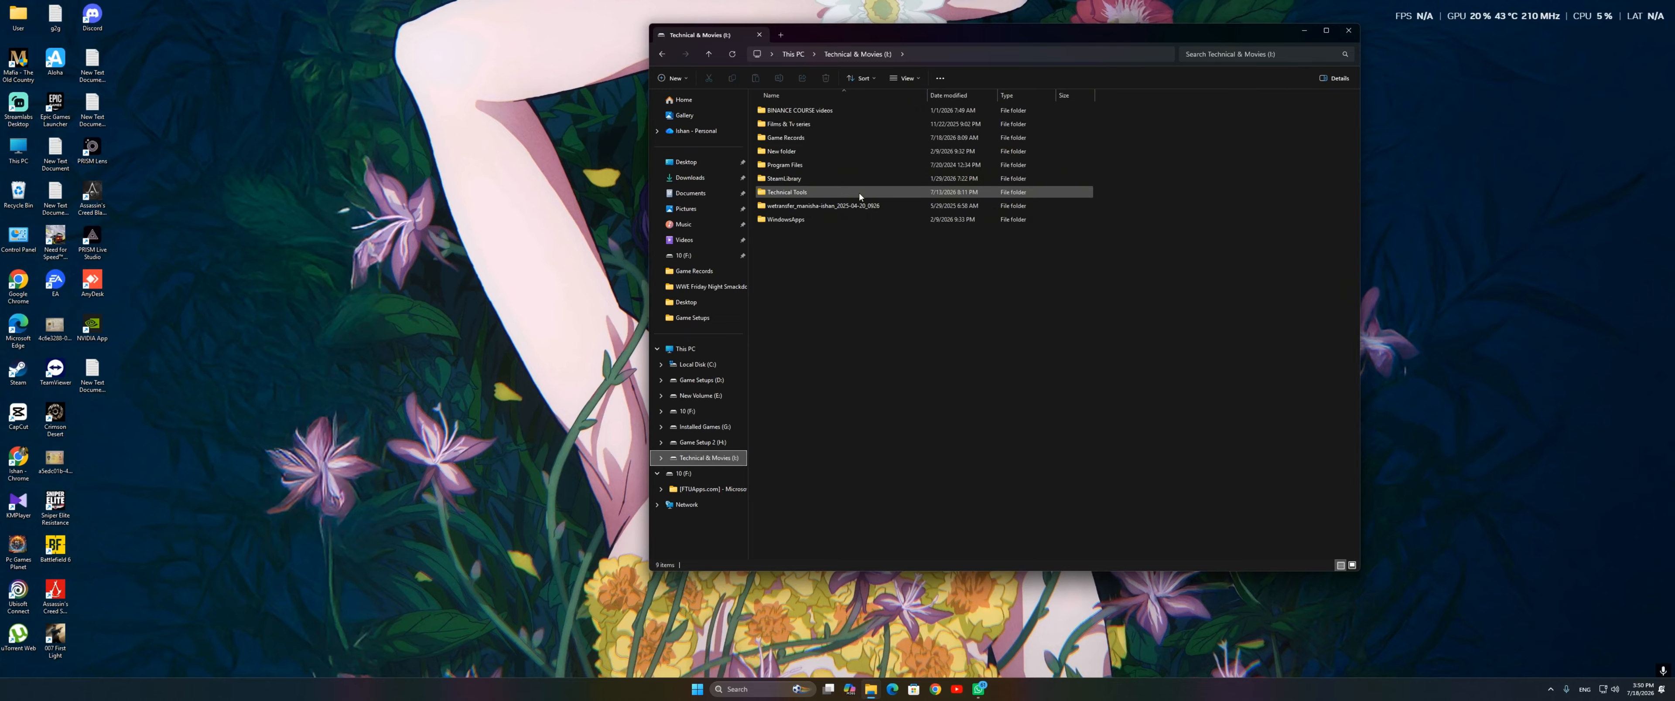
double_click(860, 194)
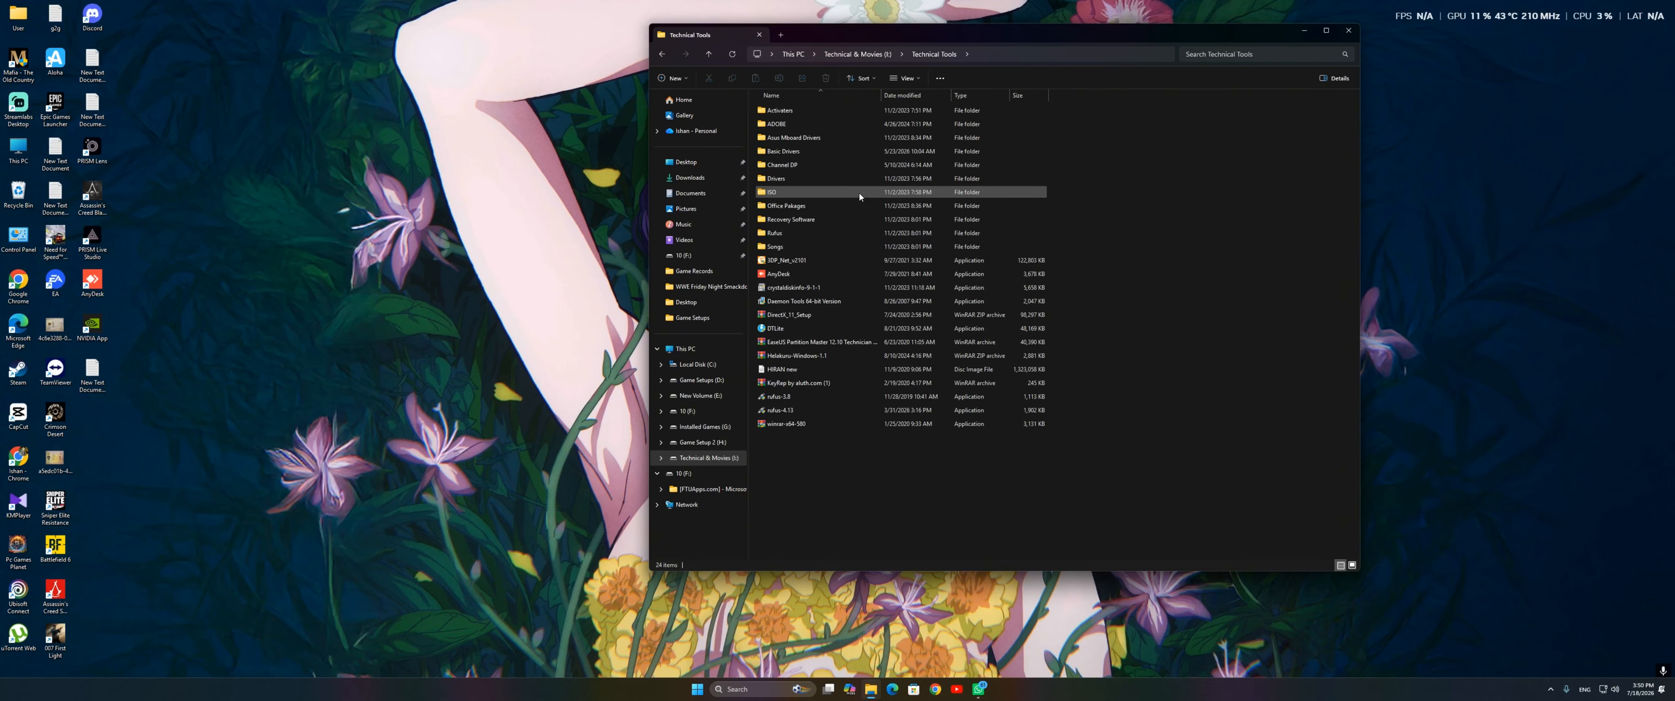
Step: Launch rufus-4.13, allow it to make changes to the device, and close the File Explorer window
click(804, 415)
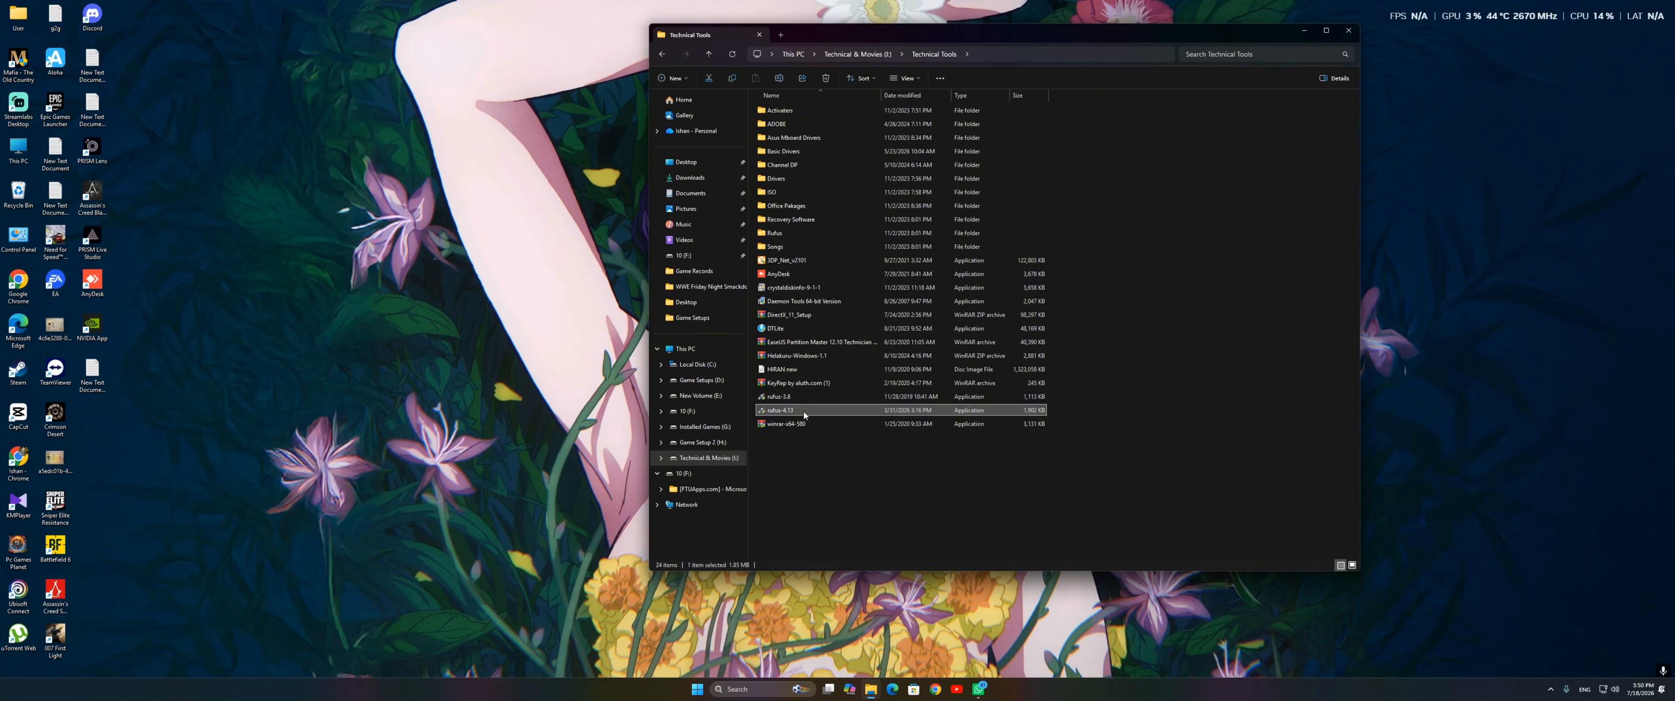
double_click(807, 414)
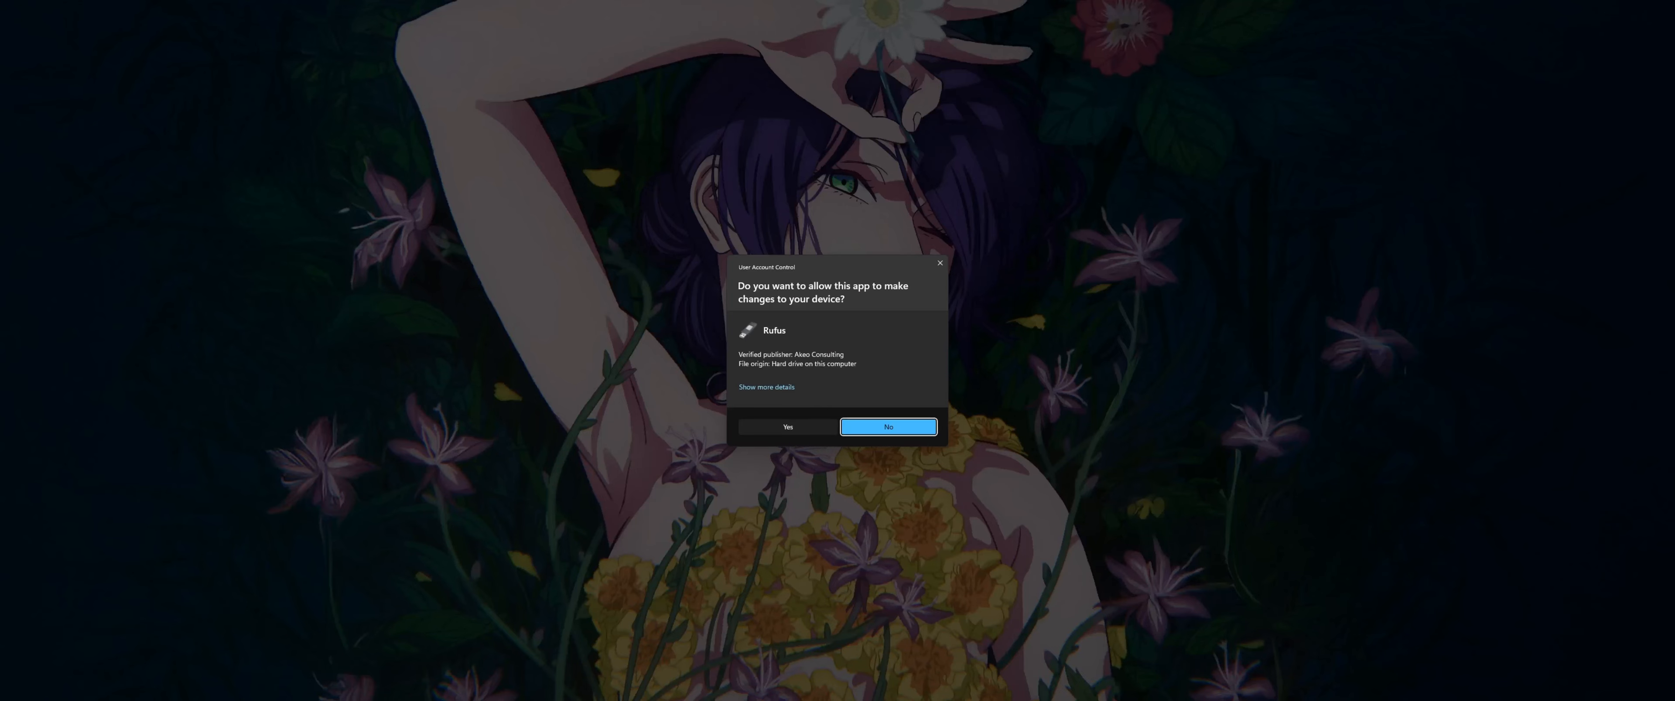
click(789, 427)
click(1349, 30)
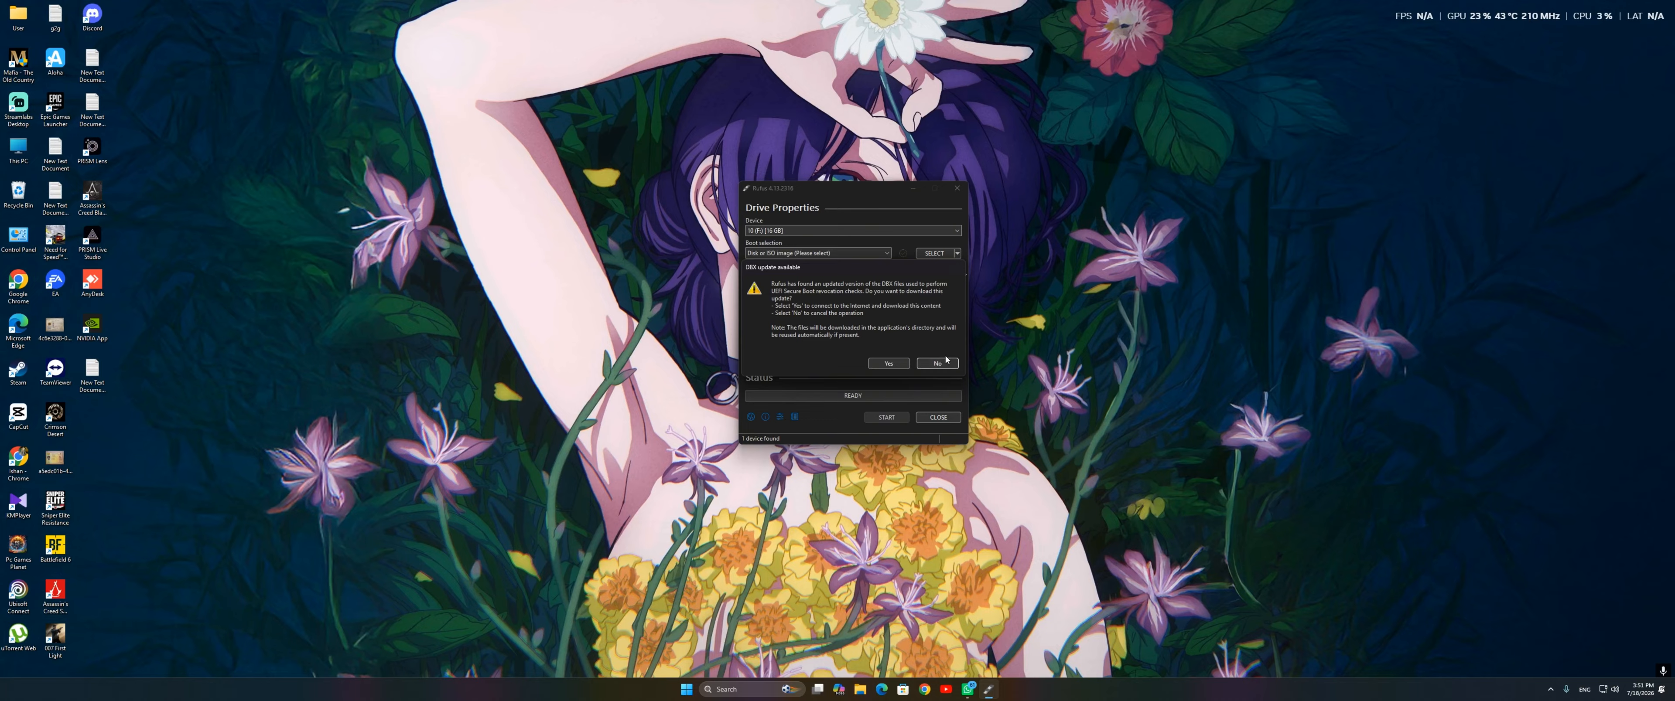
Step: Decline the DBX update in Rufus and dismiss the offer of the newer version without downloading it
click(937, 363)
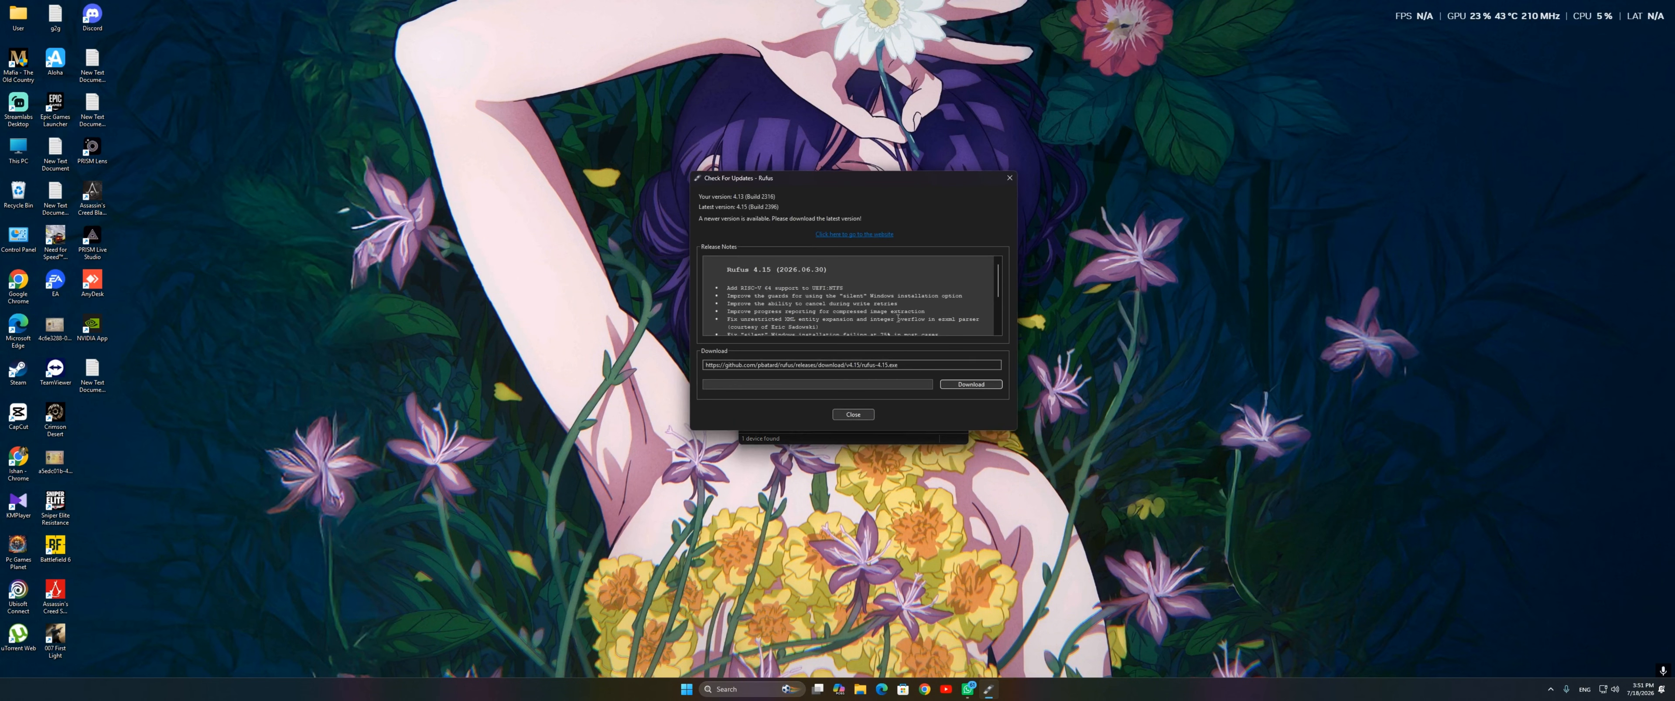
click(853, 415)
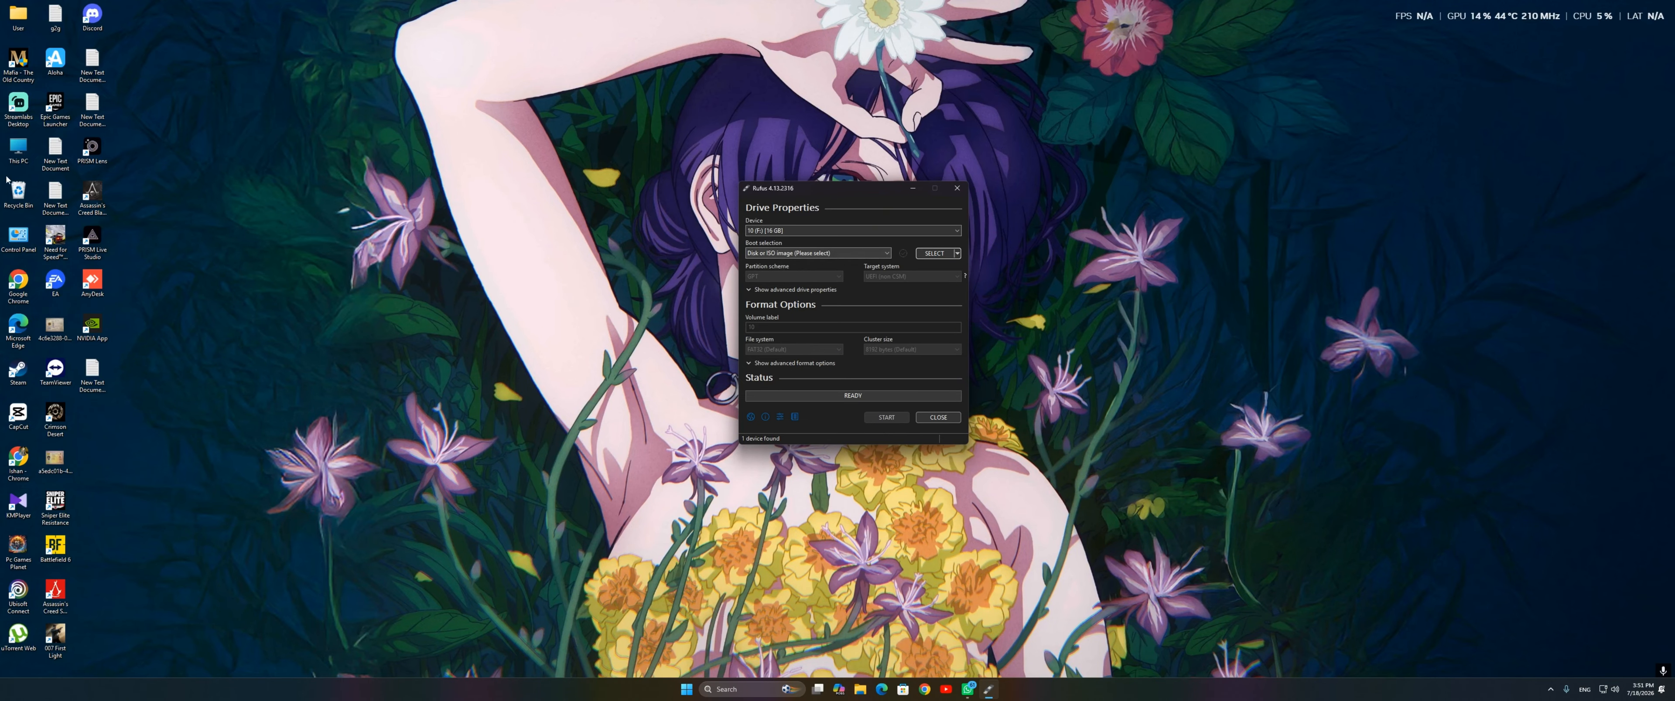
double_click(28, 20)
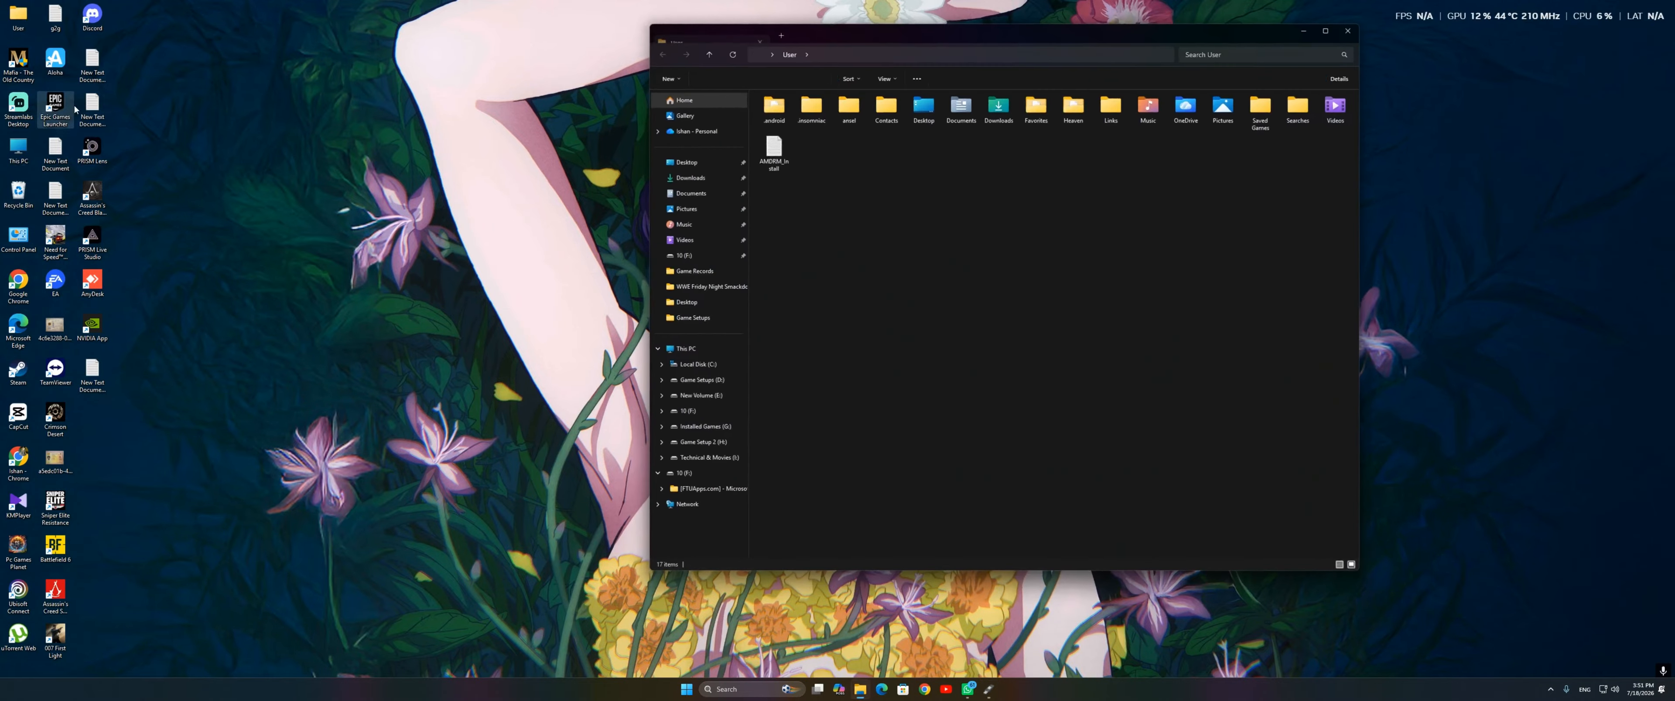
click(1347, 30)
Step: Set the boot selection to Disk or ISO image, and look in the Downloads folder for an image file
click(858, 253)
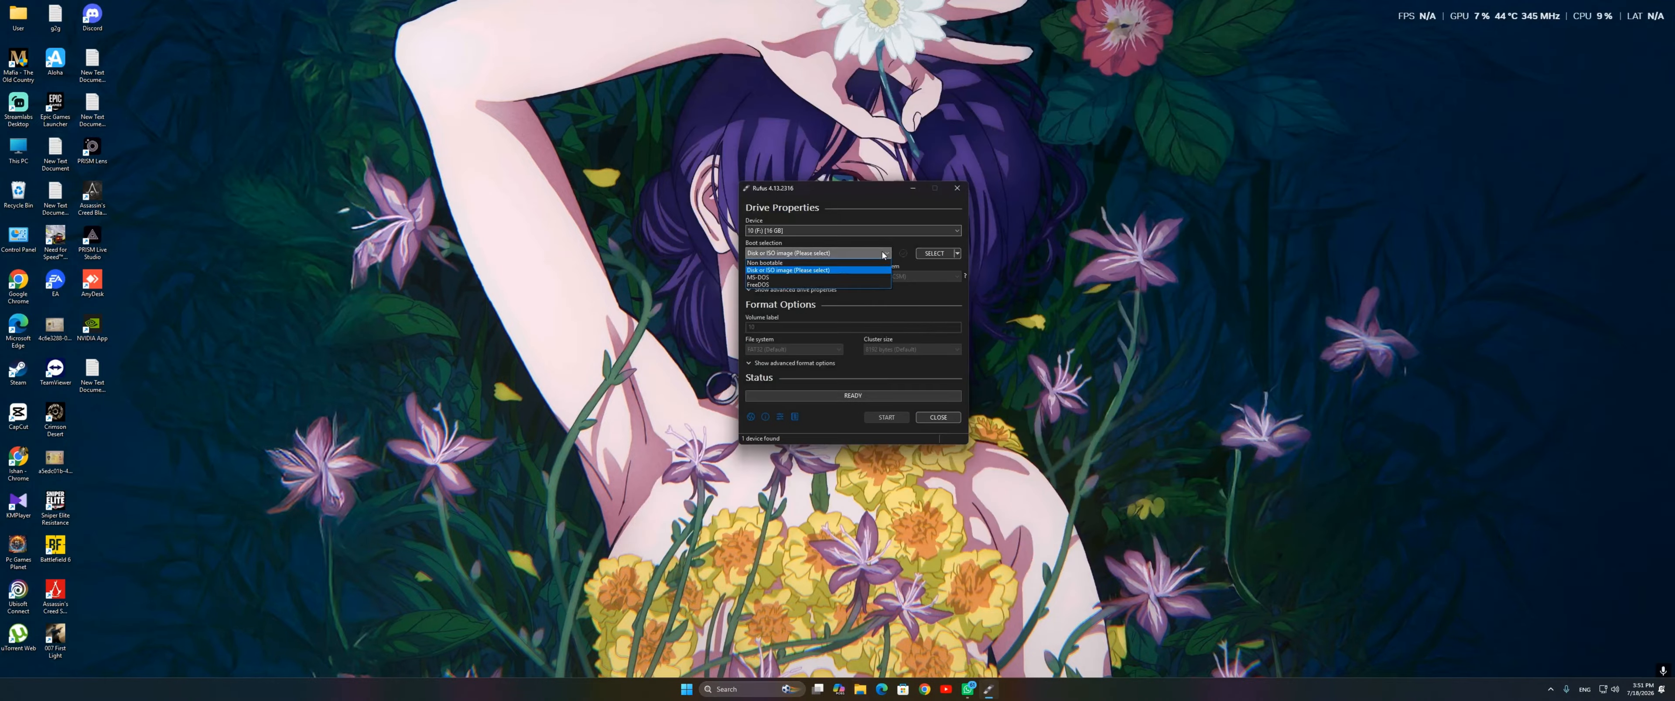
click(860, 270)
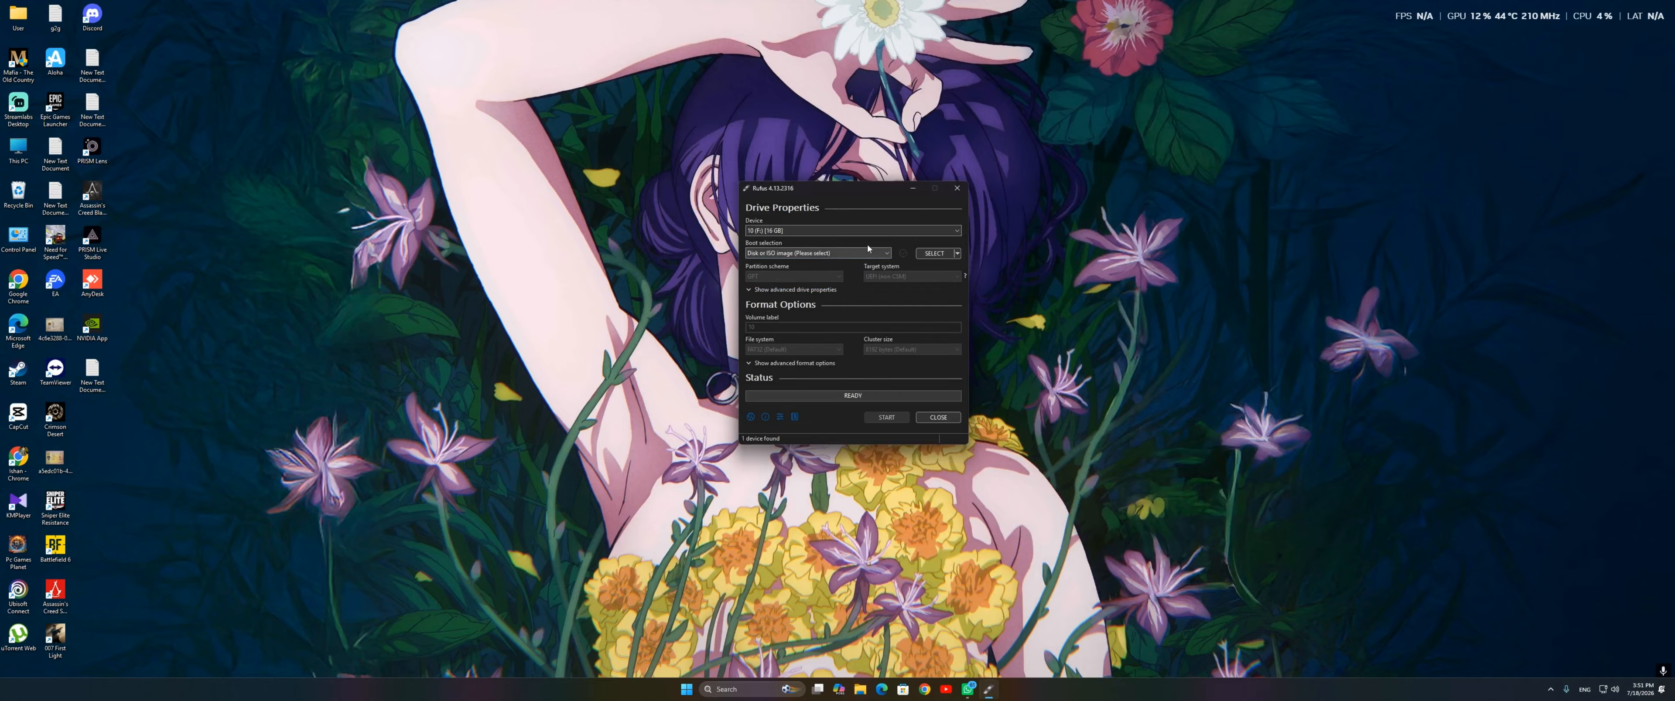
click(934, 253)
scroll(790, 337, up, 5)
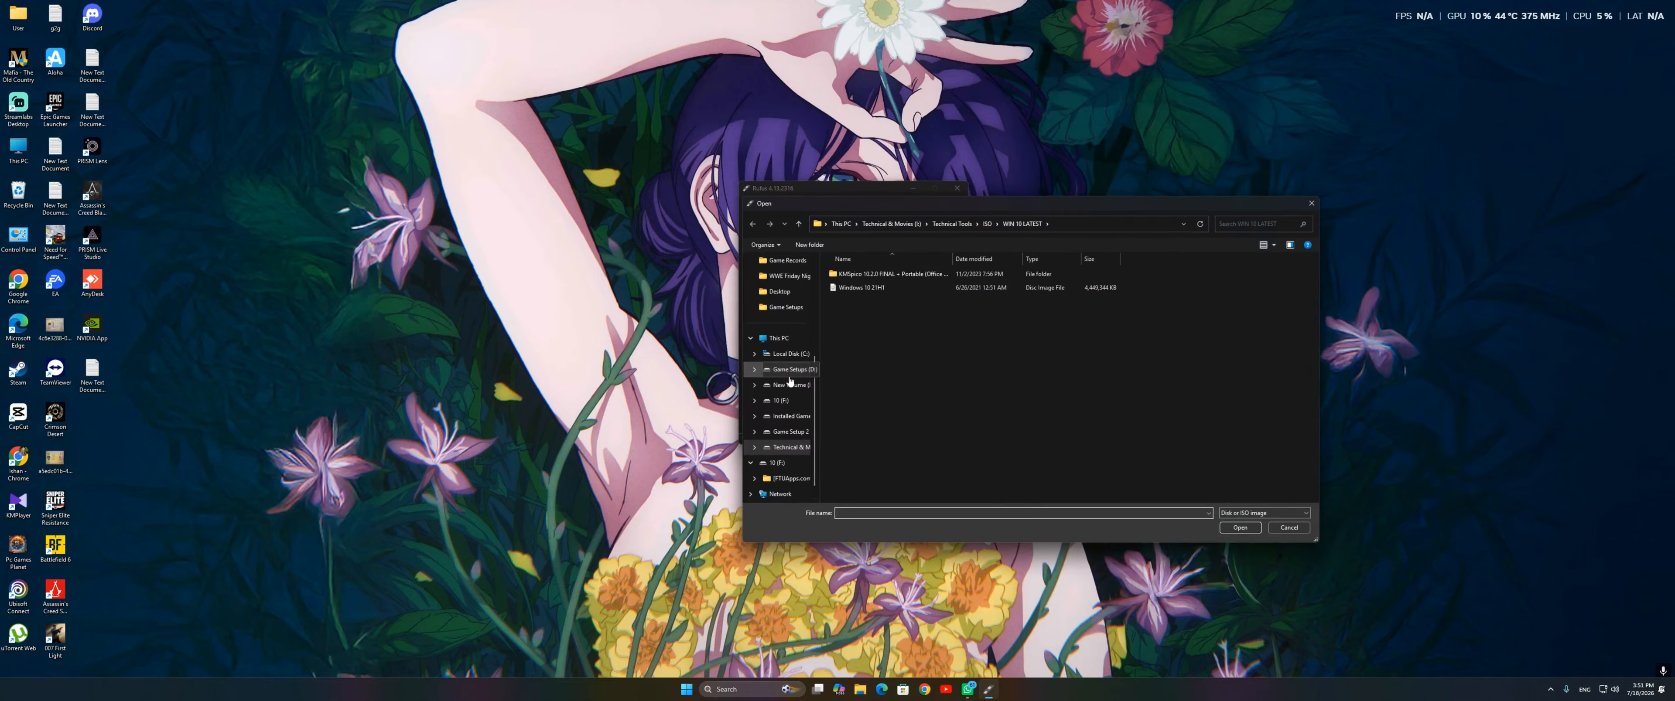
click(788, 340)
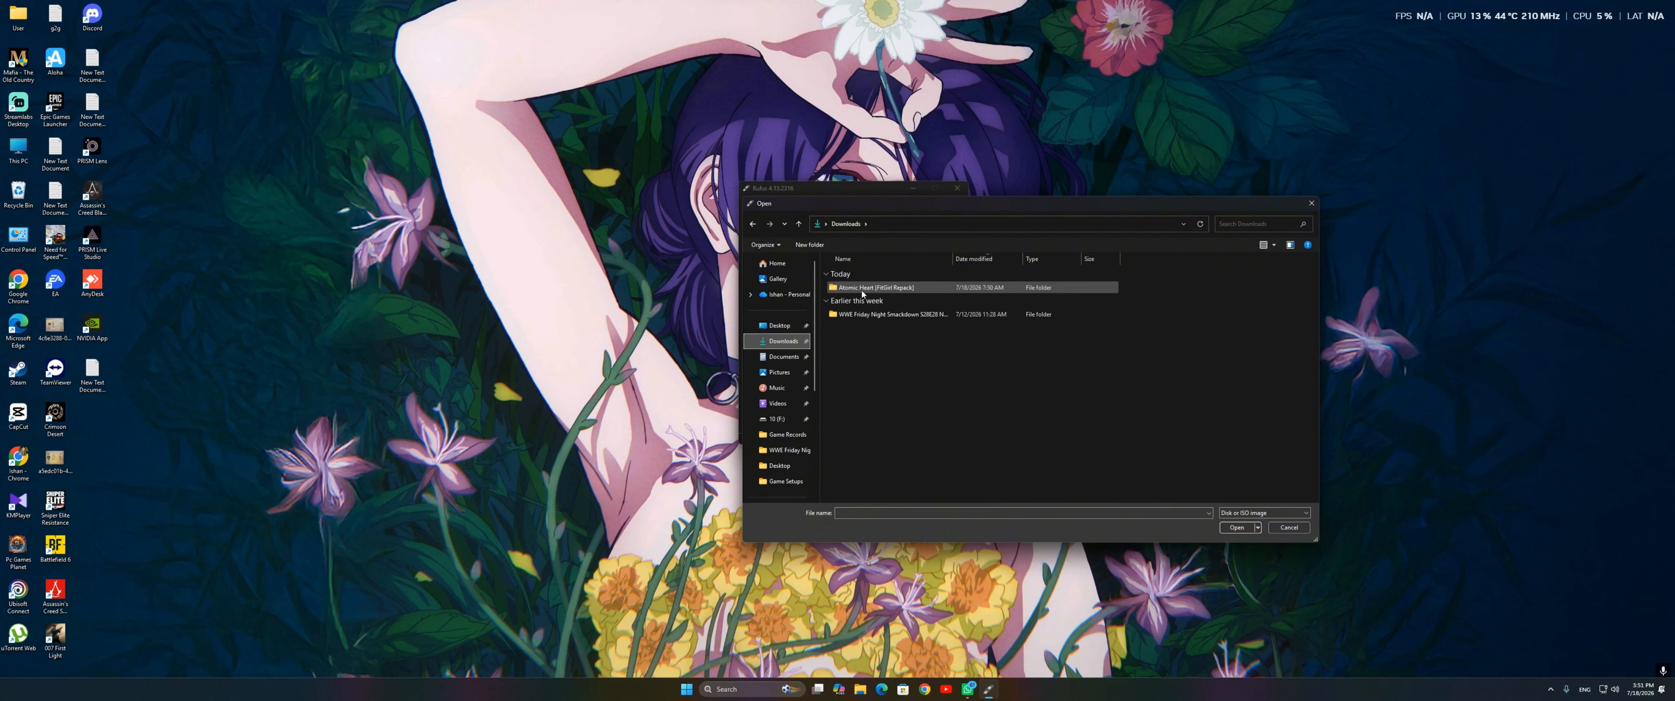
scroll(780, 429, down, 4)
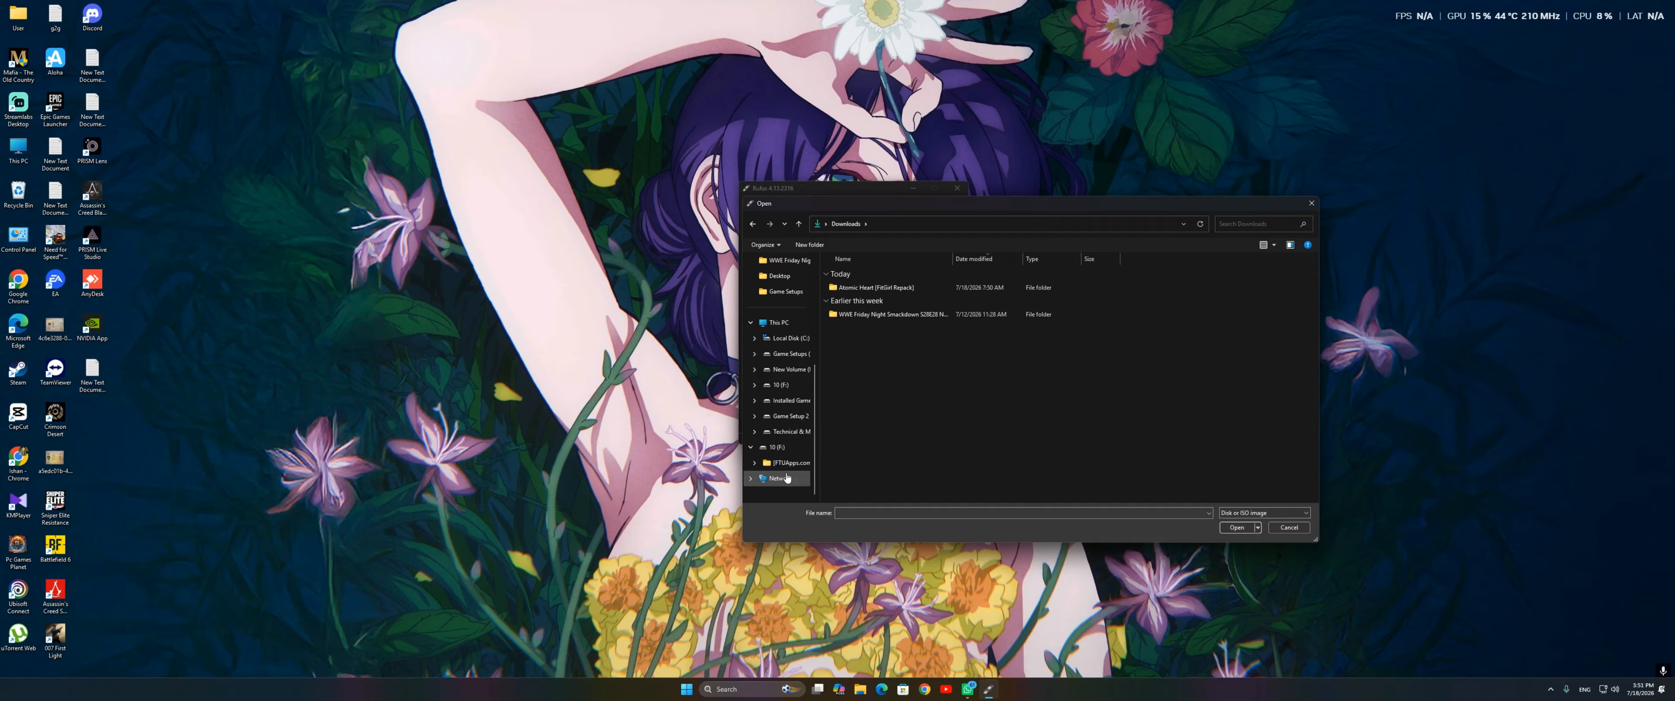
Step: Load the Win11_23H2_English_x64v2 image from Technical Tools > ISO > Windows 11 on the Technical & Movies (I:) drive
click(801, 431)
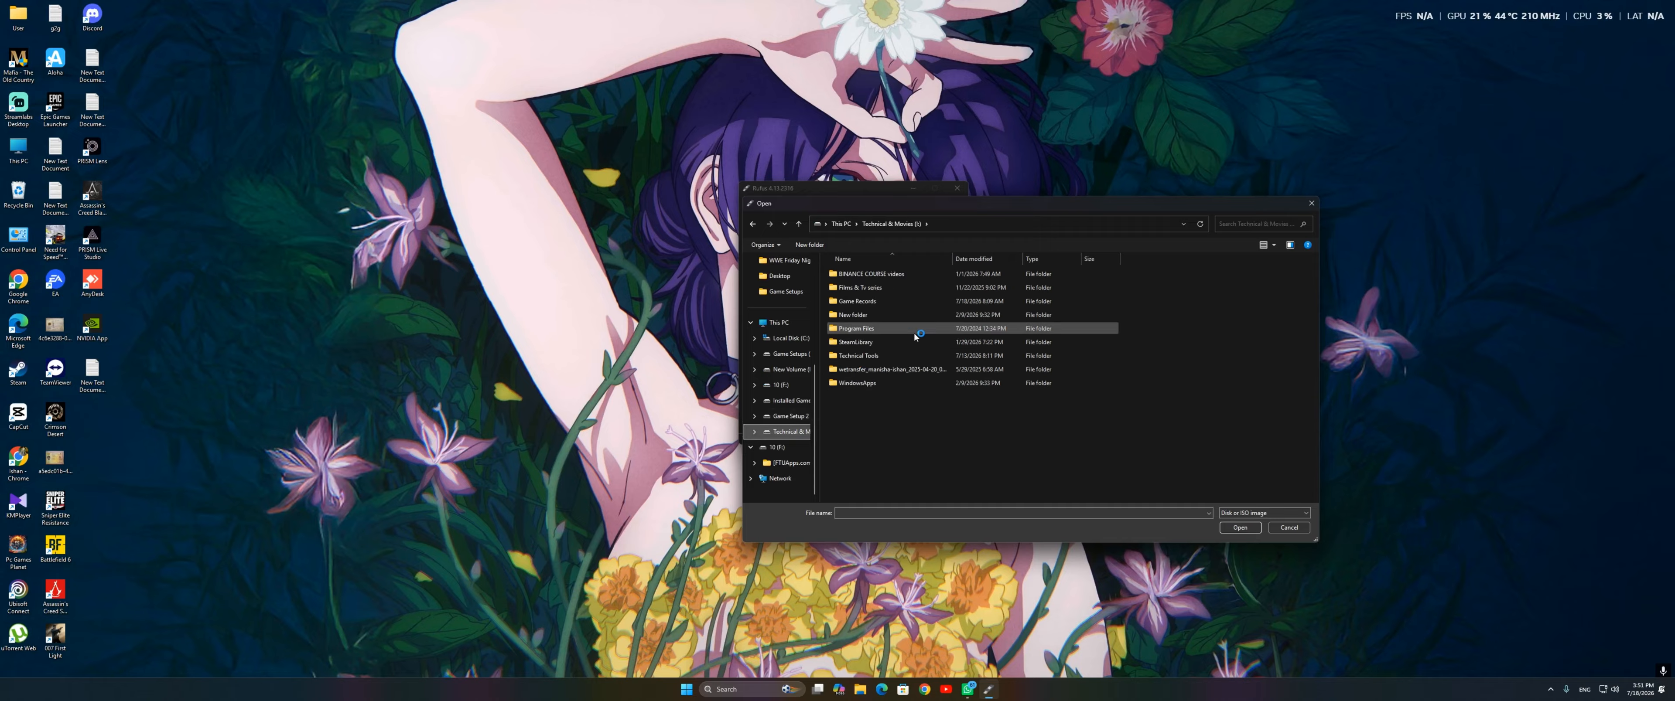
double_click(906, 355)
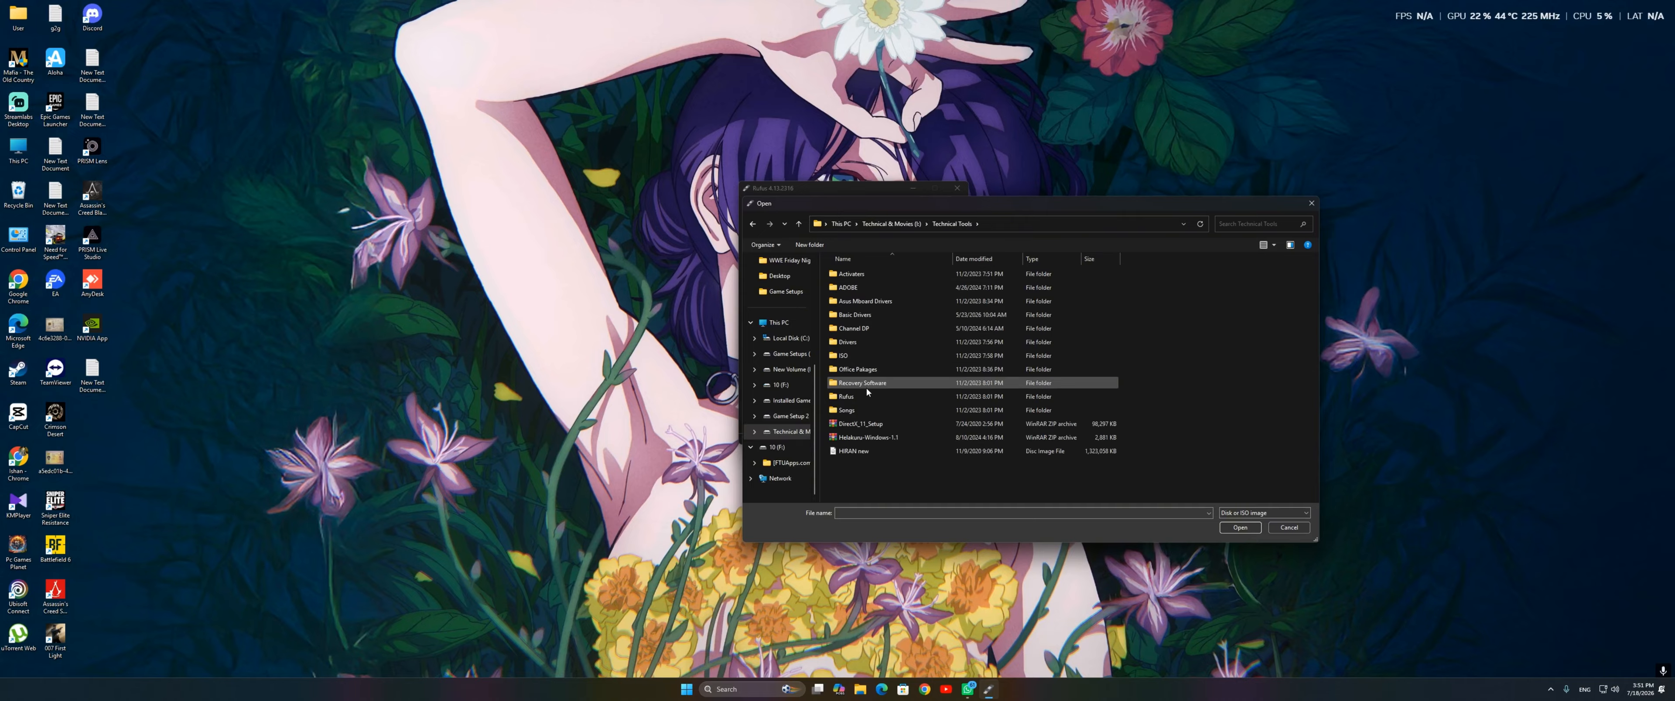
double_click(873, 358)
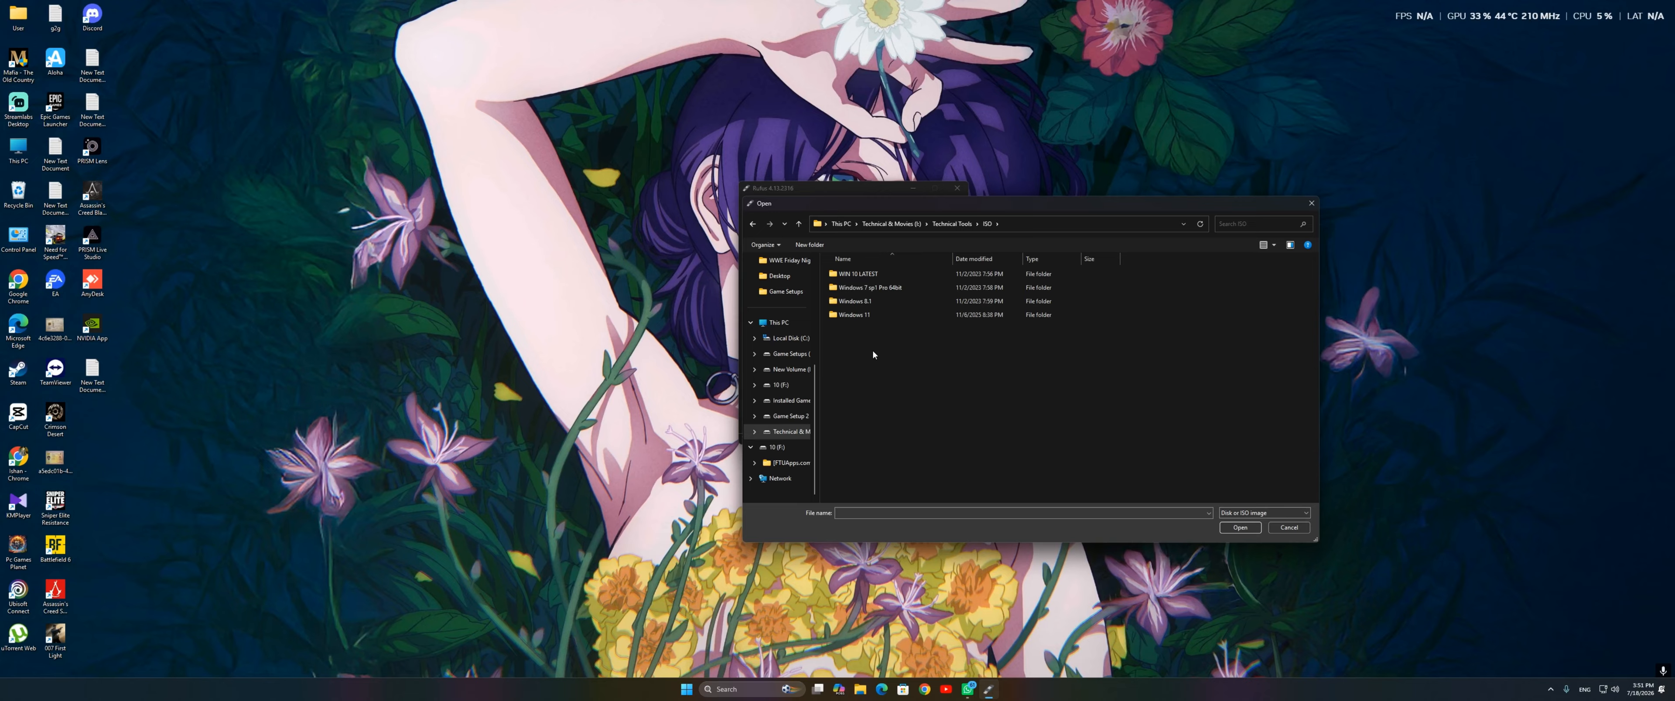
double_click(873, 315)
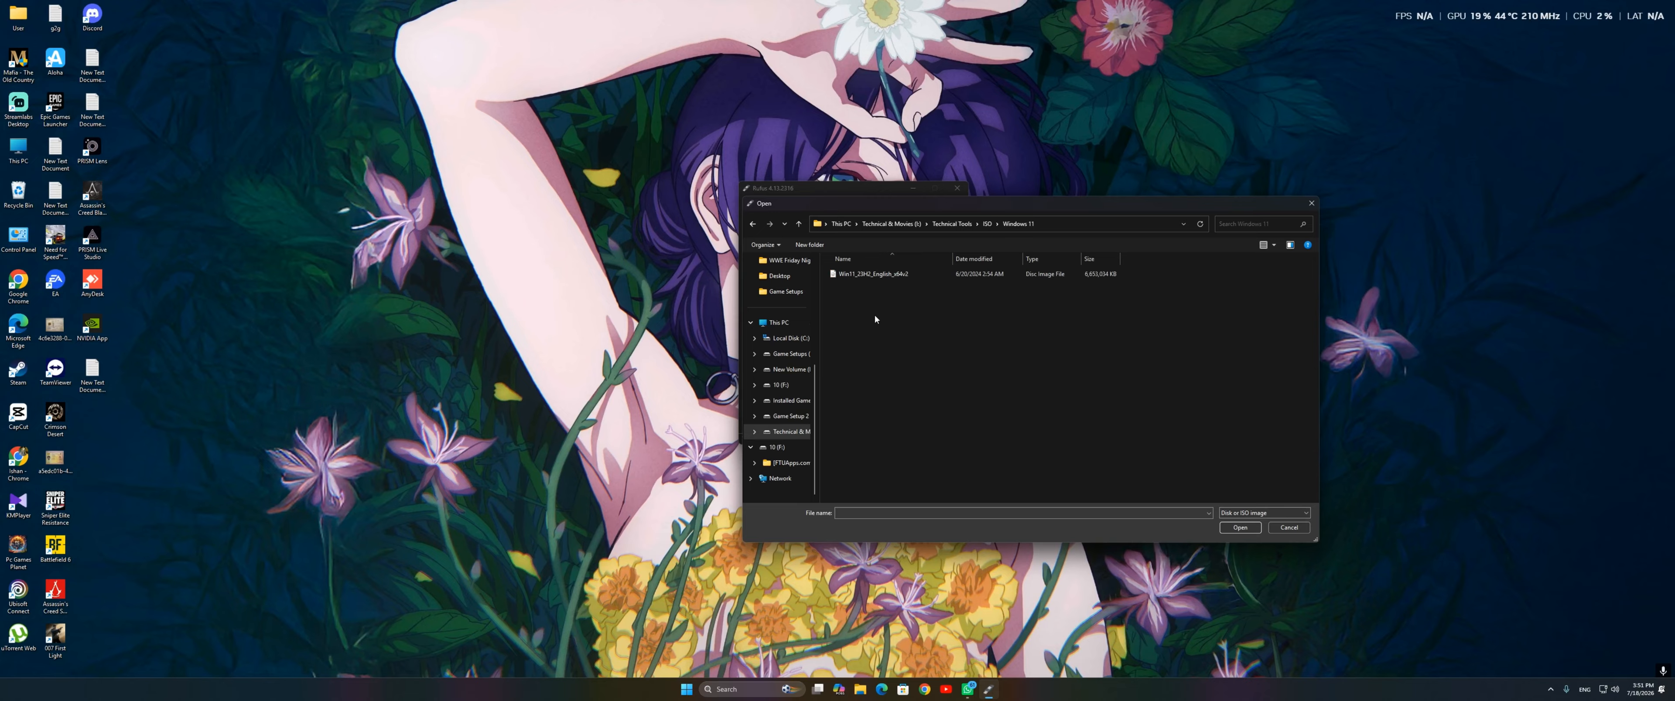
click(853, 279)
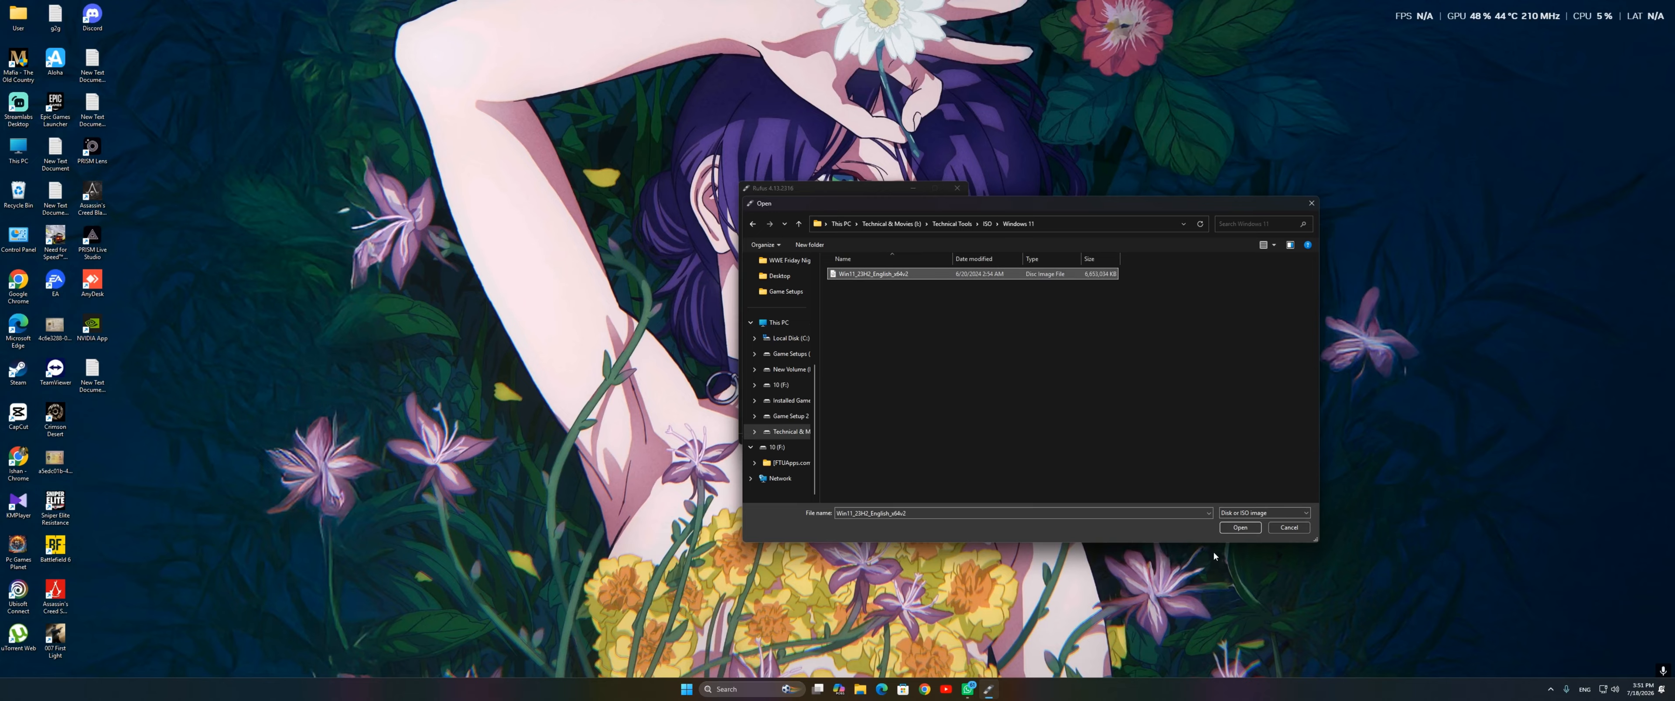
click(1240, 527)
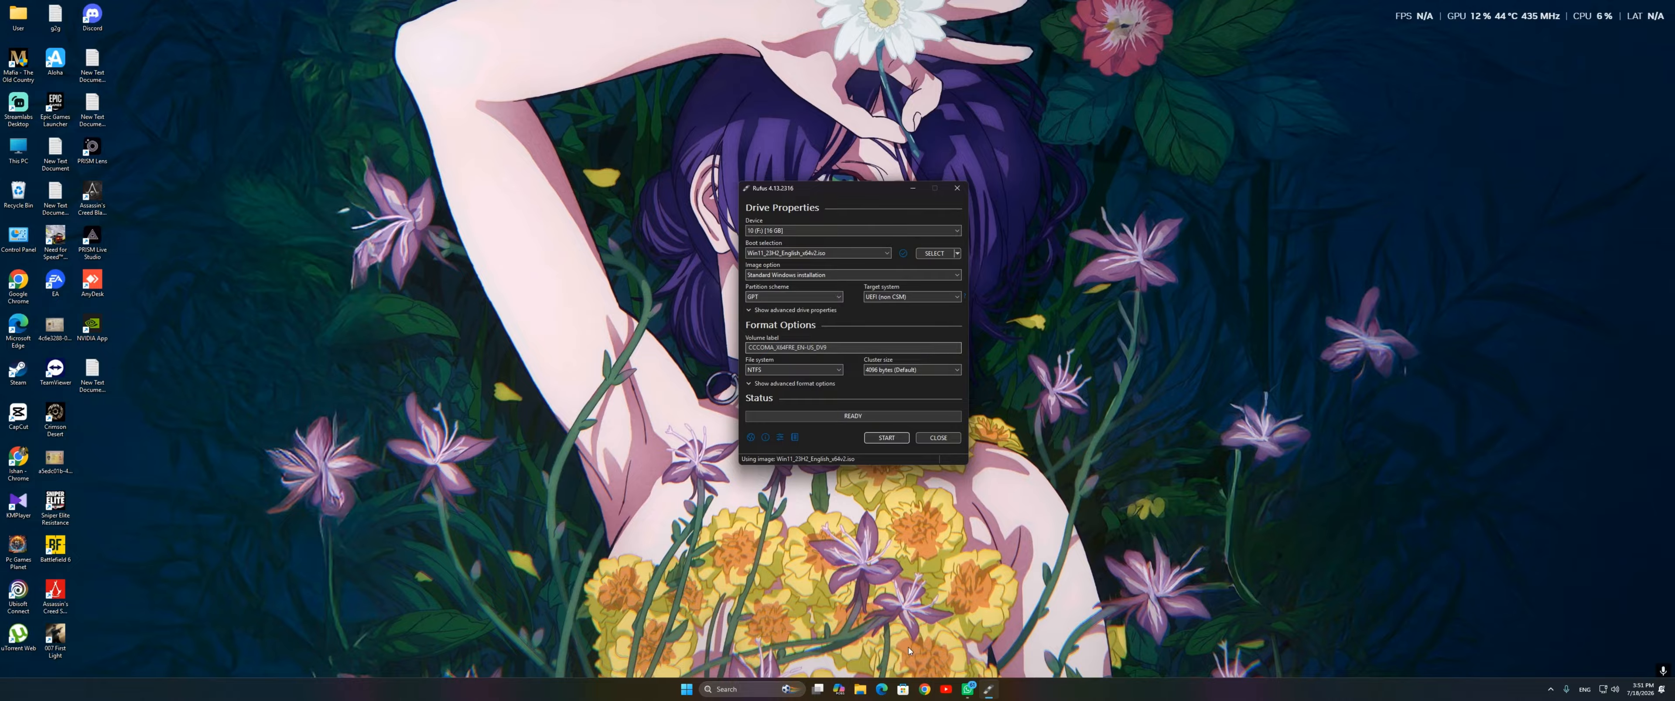
right_click(1078, 156)
click(1148, 199)
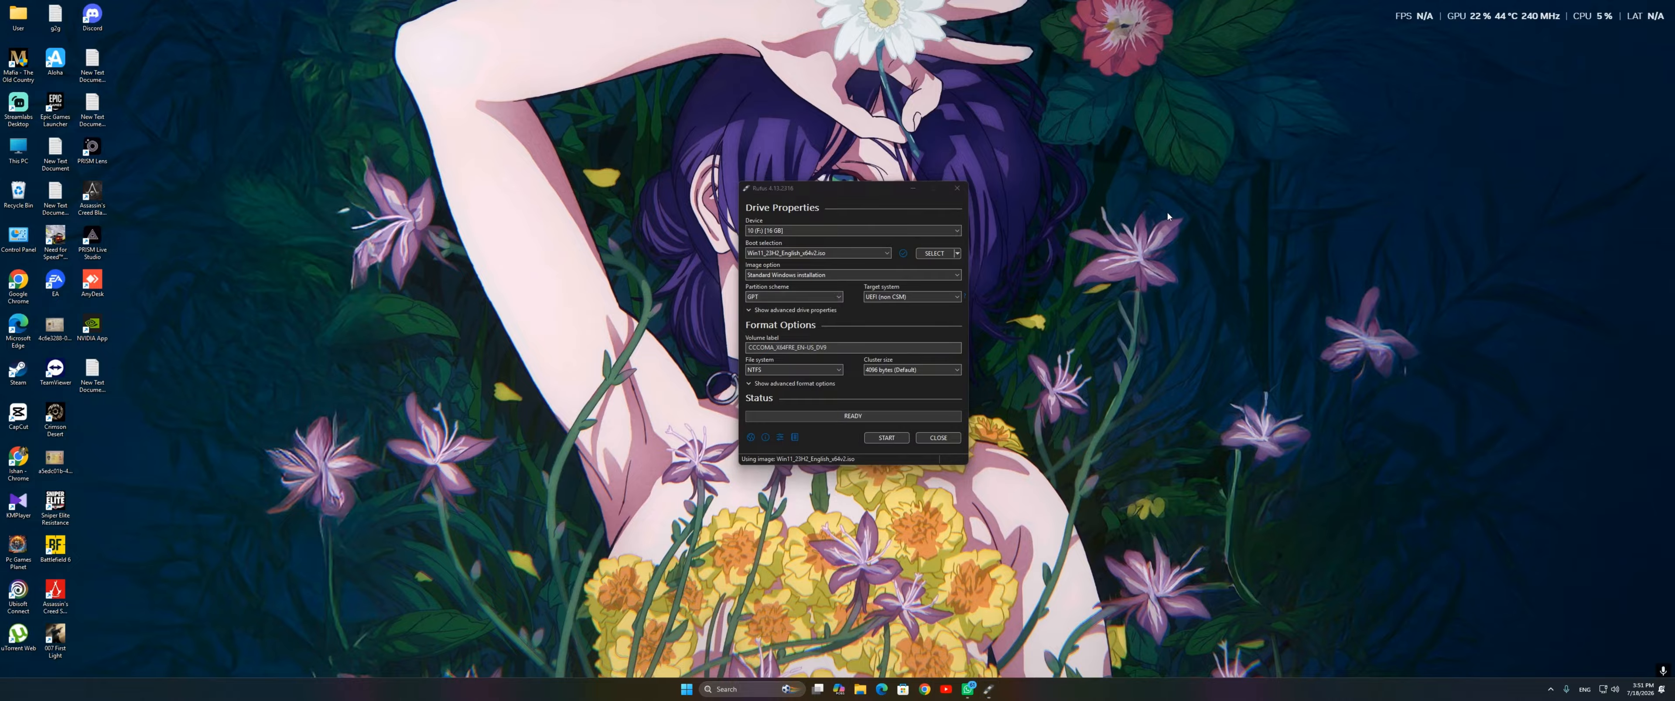
right_click(1151, 198)
click(1237, 243)
Step: Examine the hardware, tools, security, general and previous versions properties of Local Disk (C:) in This PC, and close the properties
double_click(18, 150)
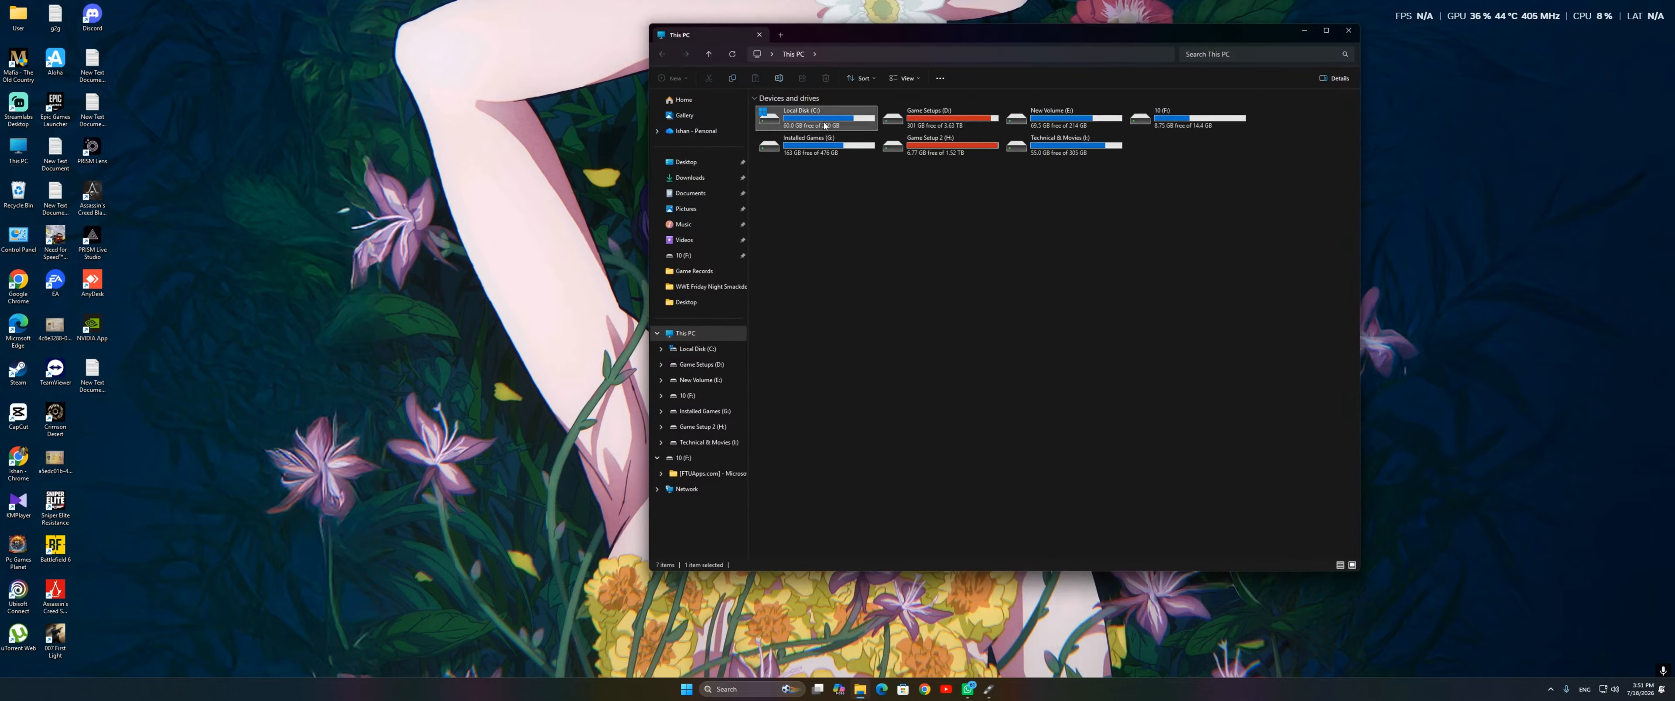
right_click(824, 122)
click(881, 272)
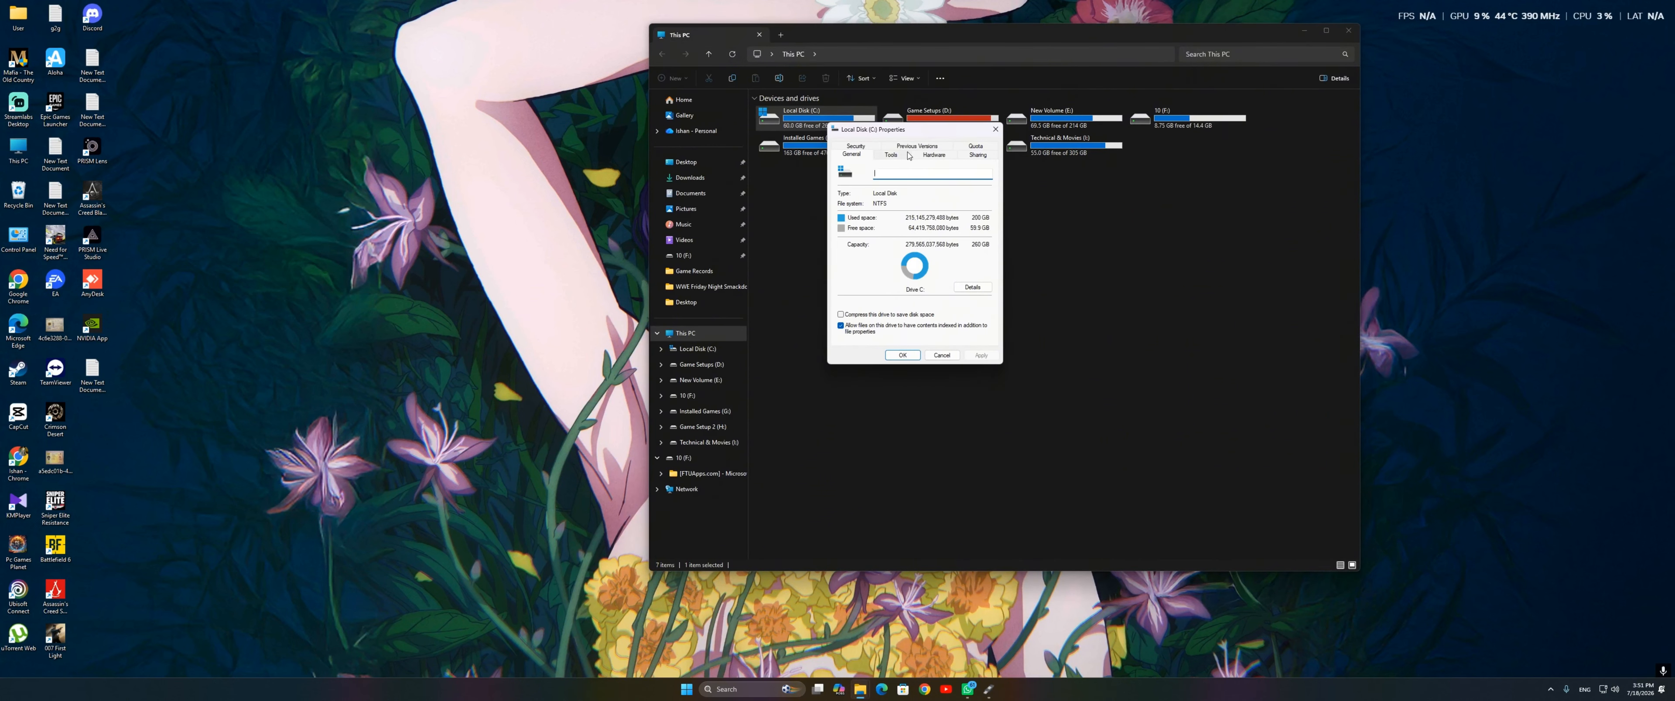
click(942, 157)
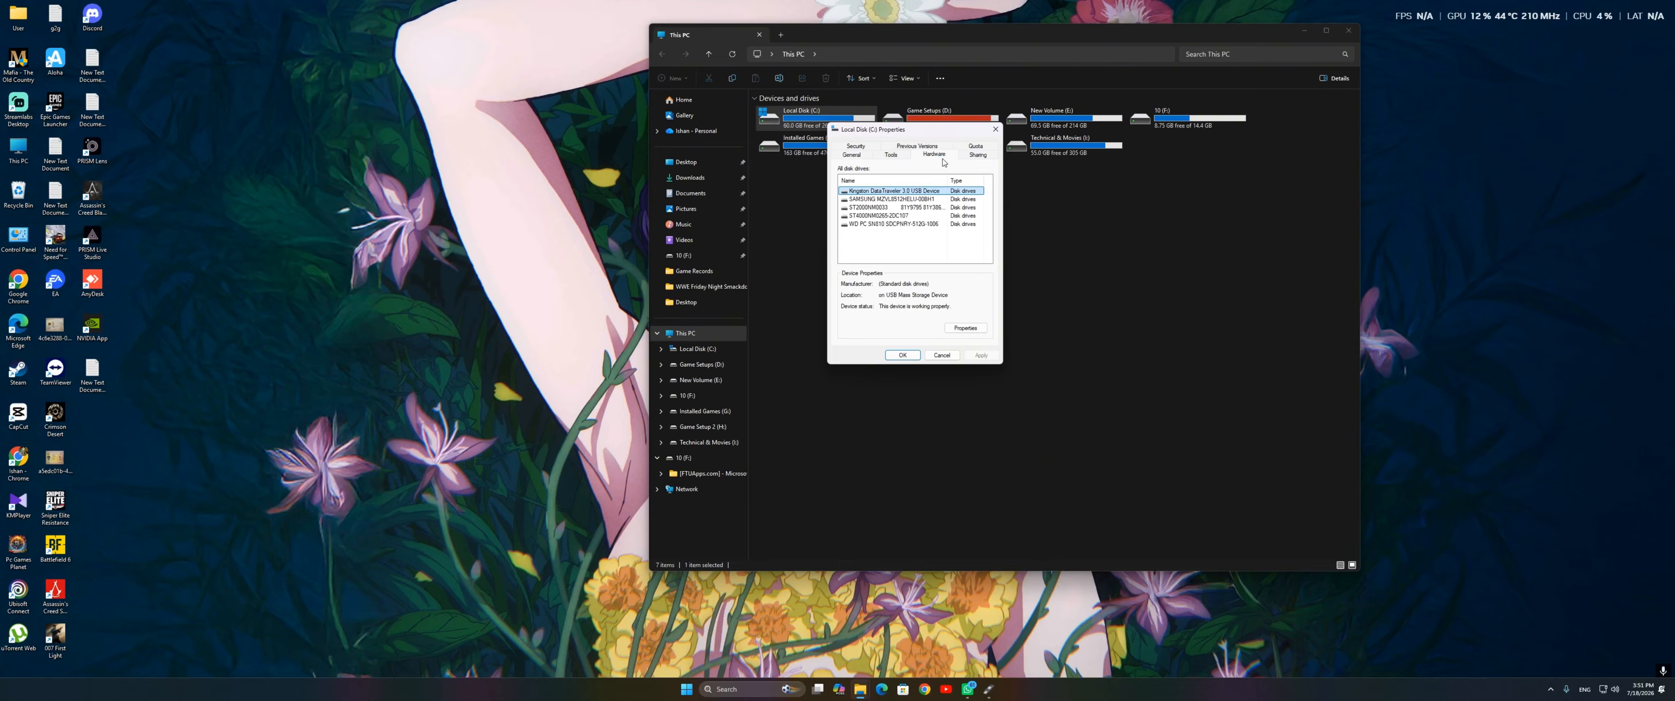
click(902, 156)
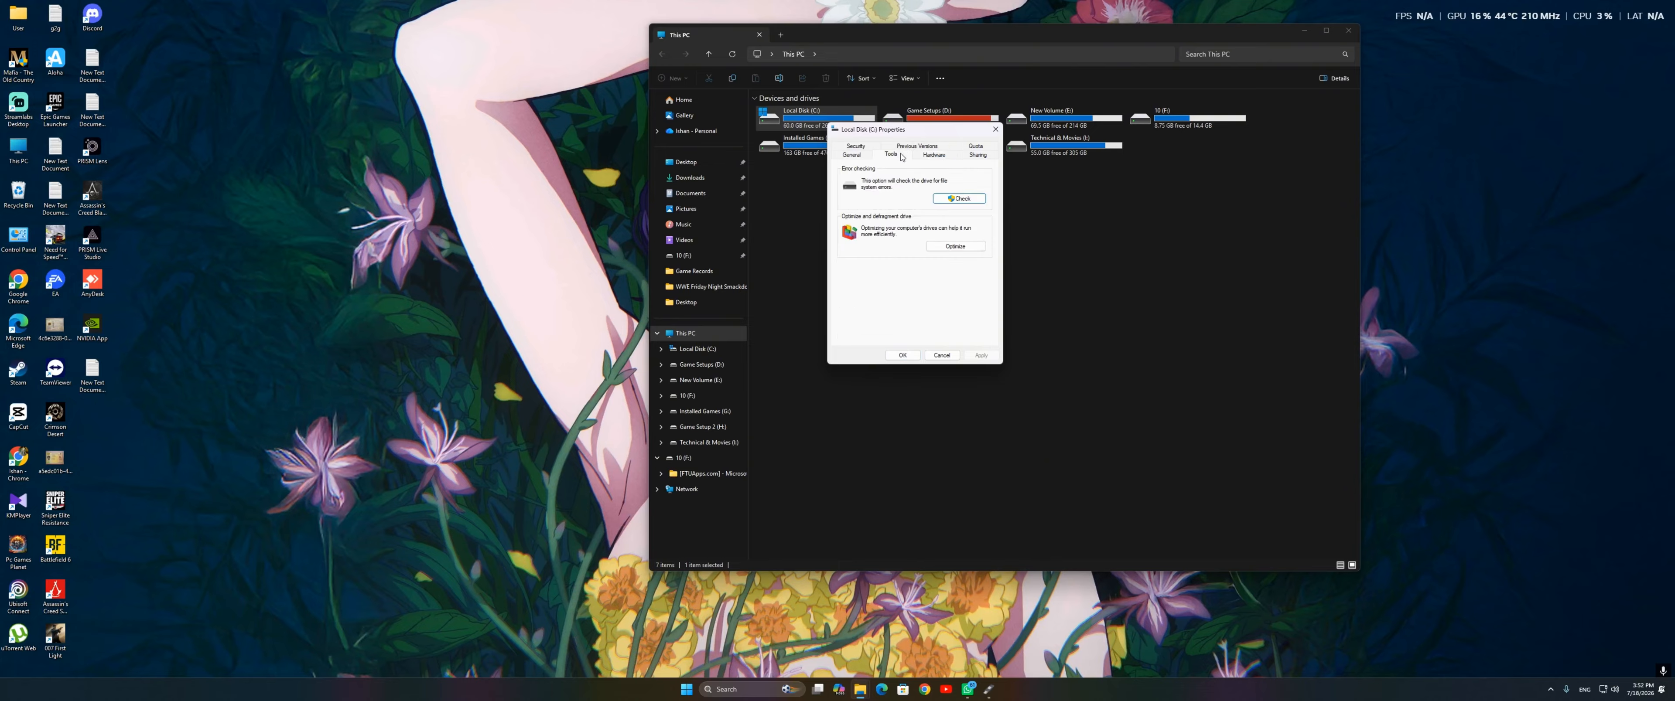
click(851, 147)
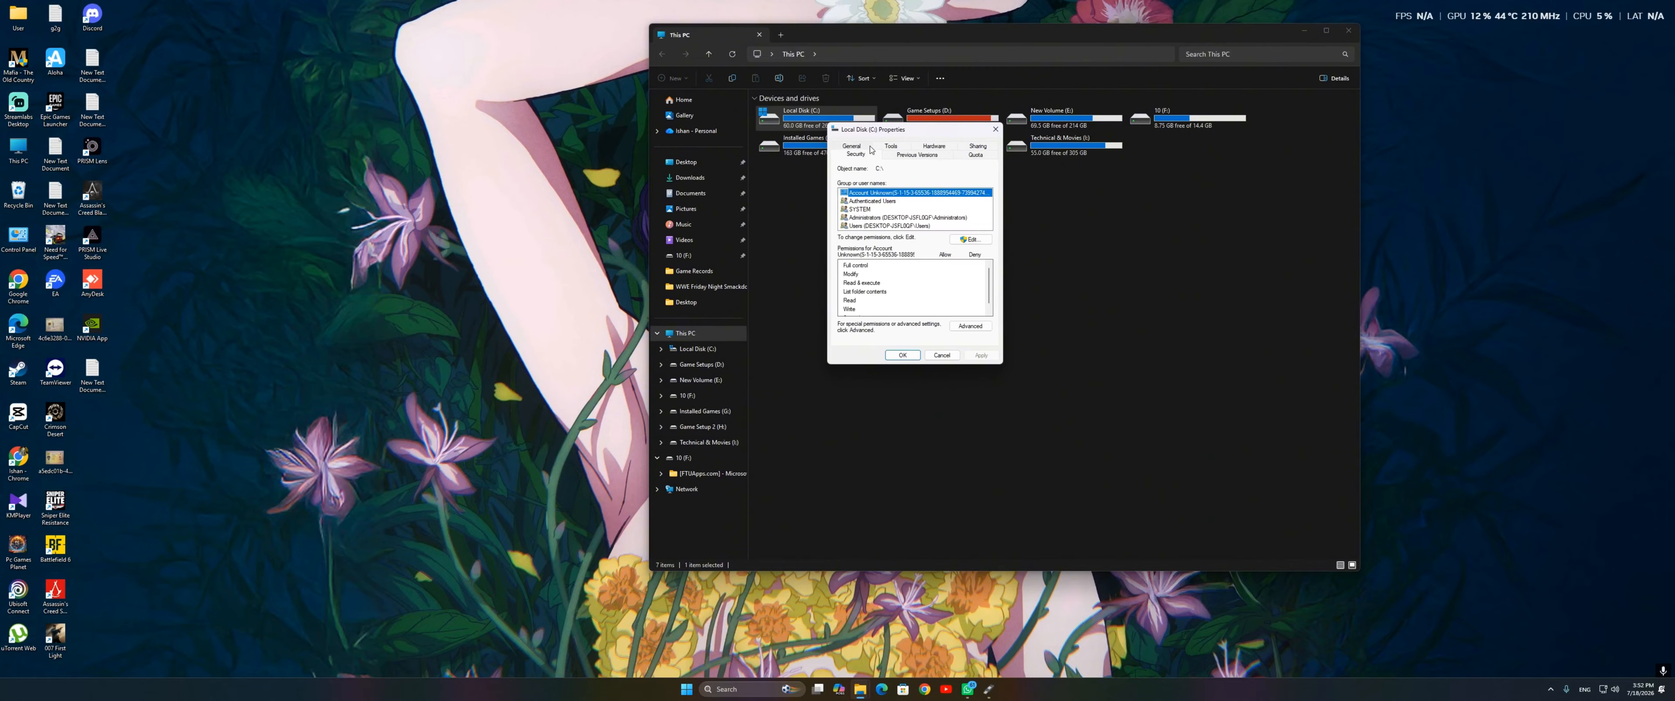
click(857, 147)
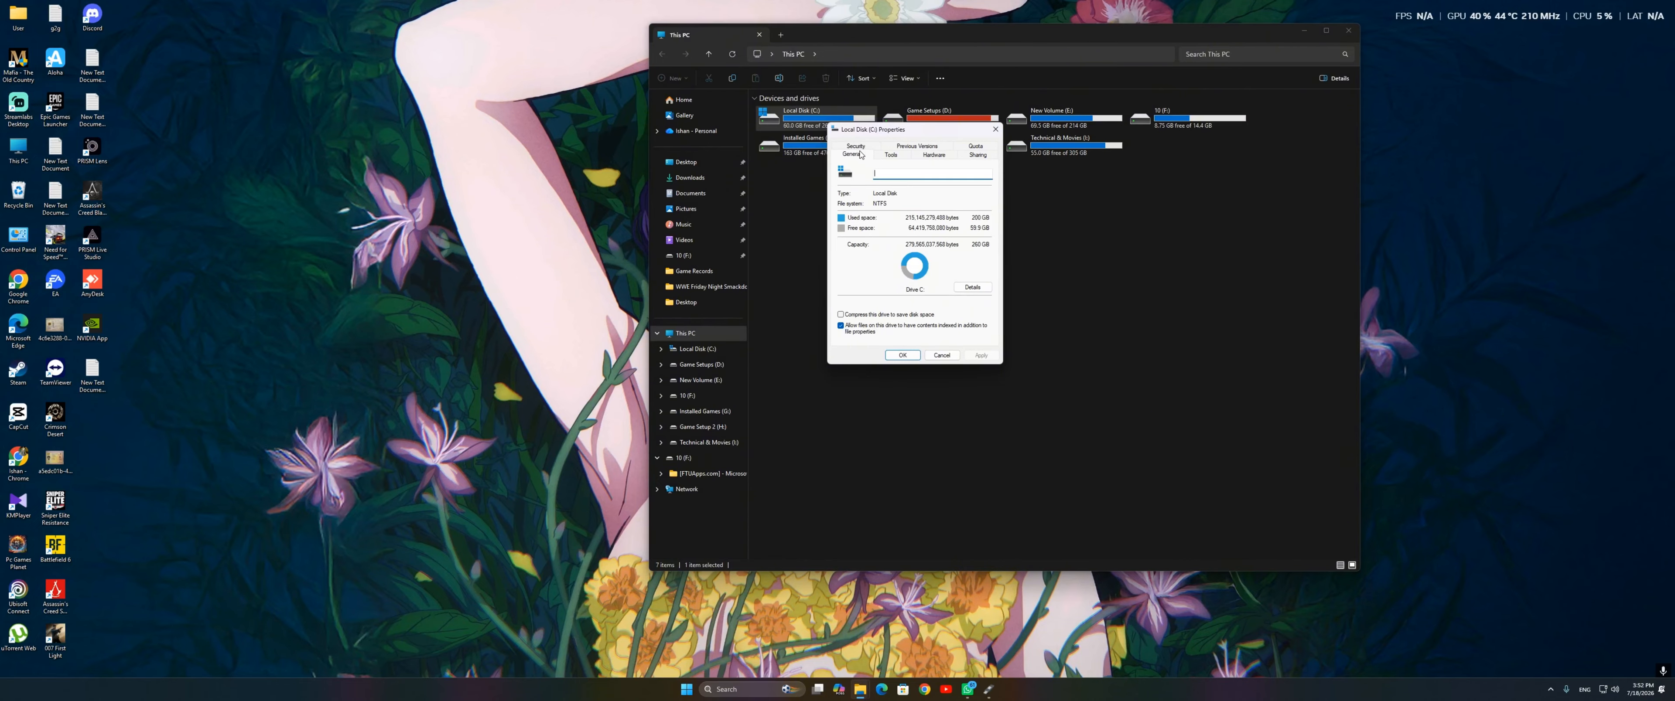
click(917, 146)
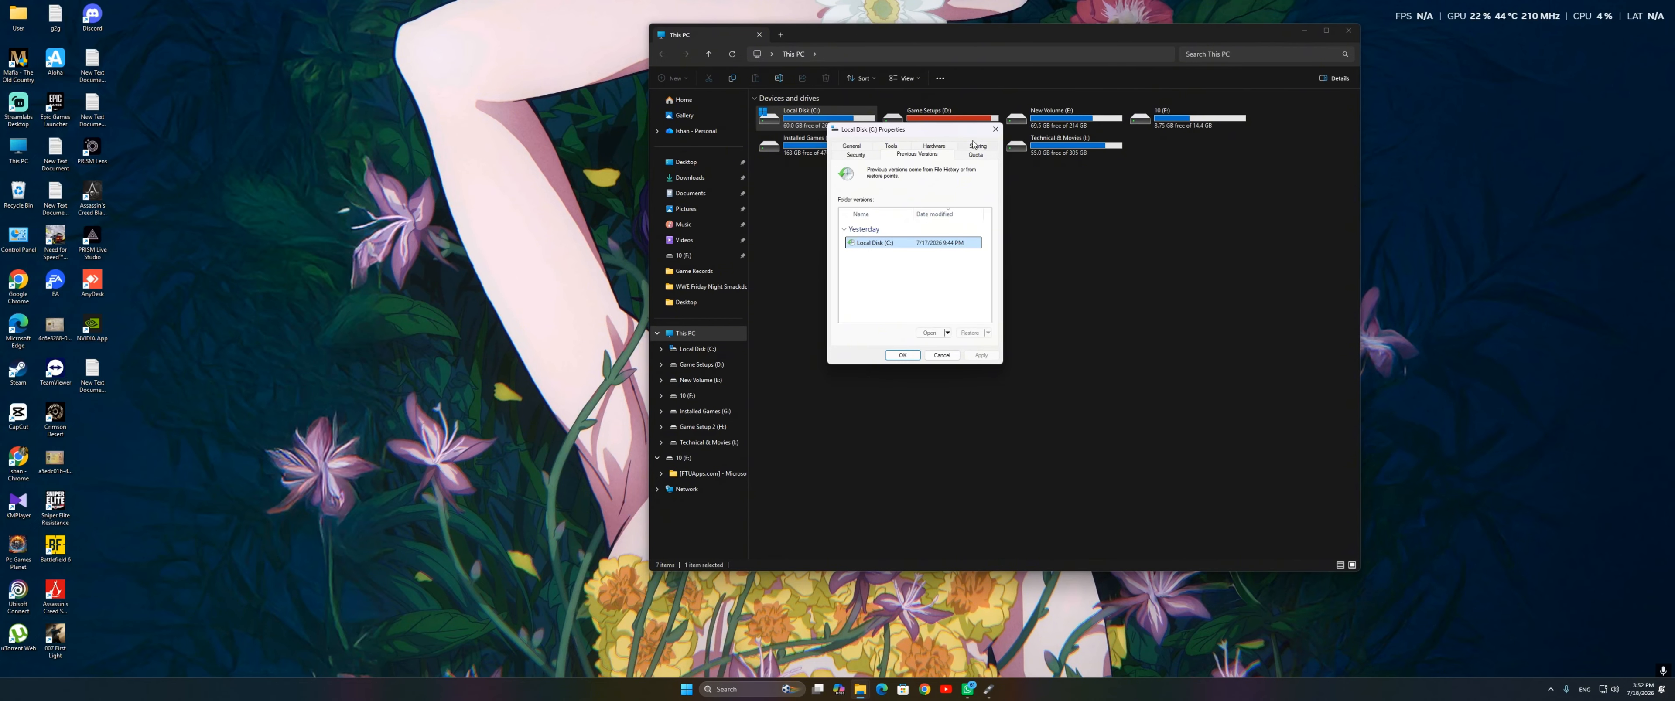
click(995, 131)
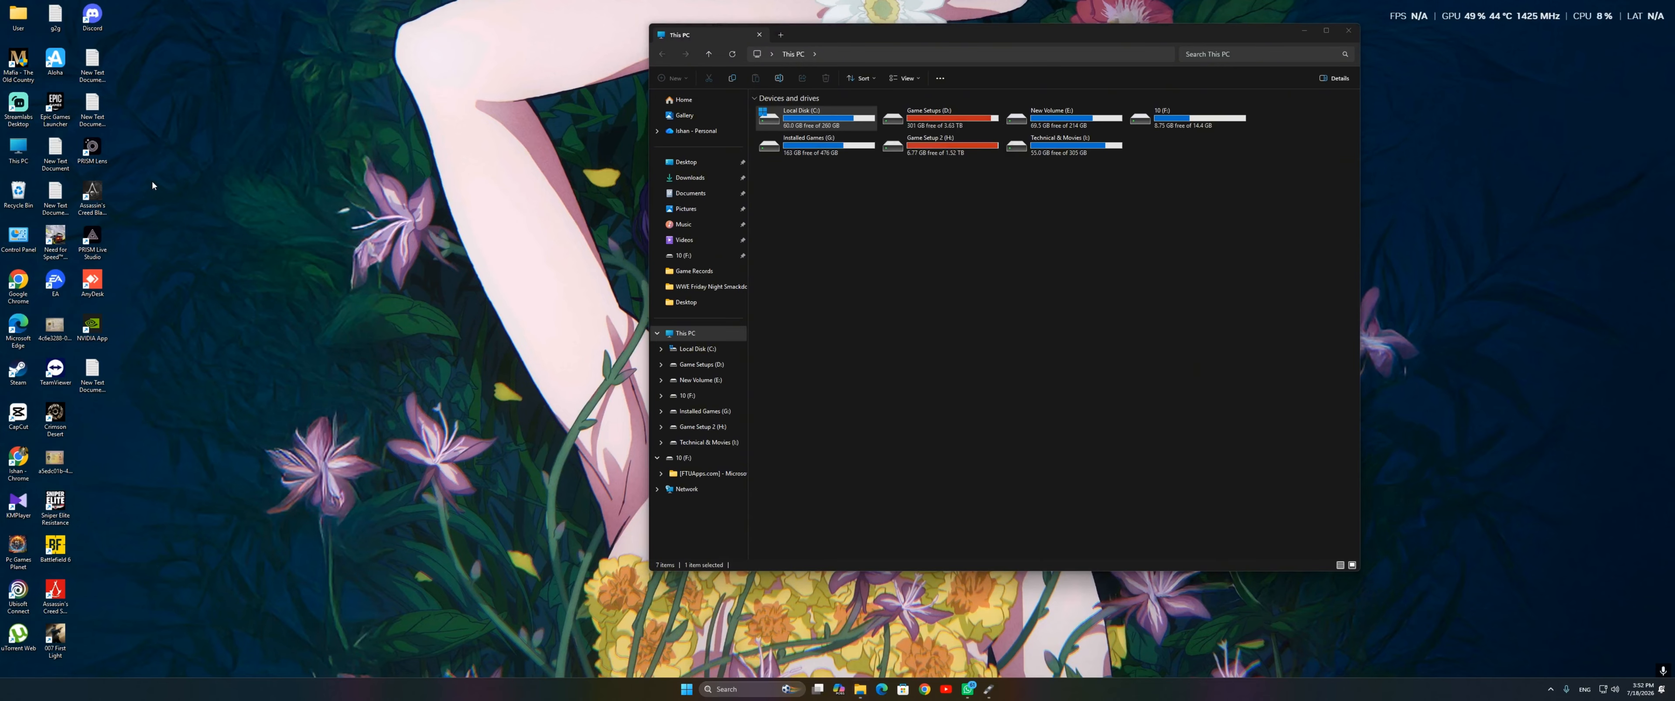
Step: View the system information through the properties of This PC, and close the Settings window
right_click(18, 147)
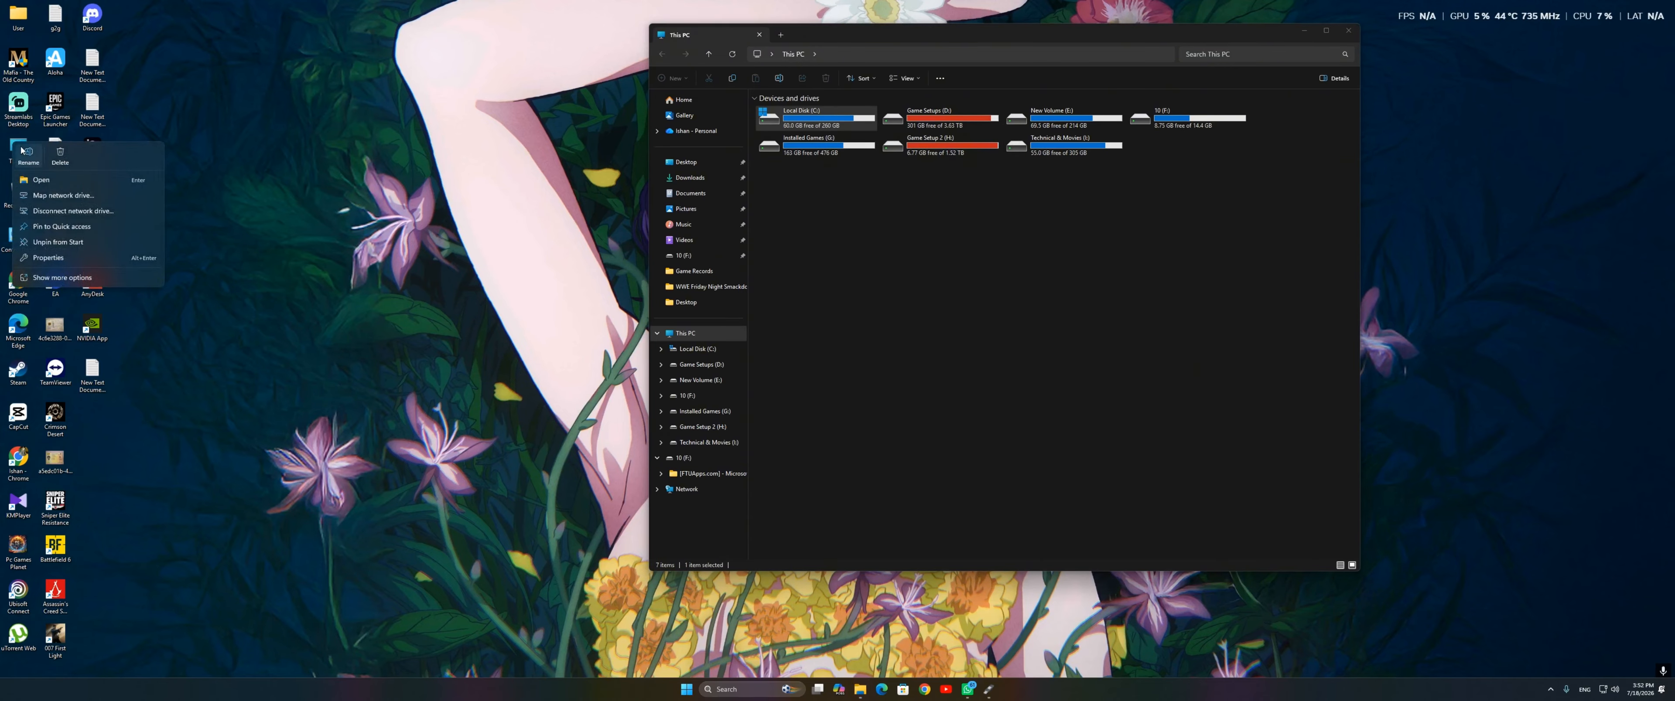
click(45, 258)
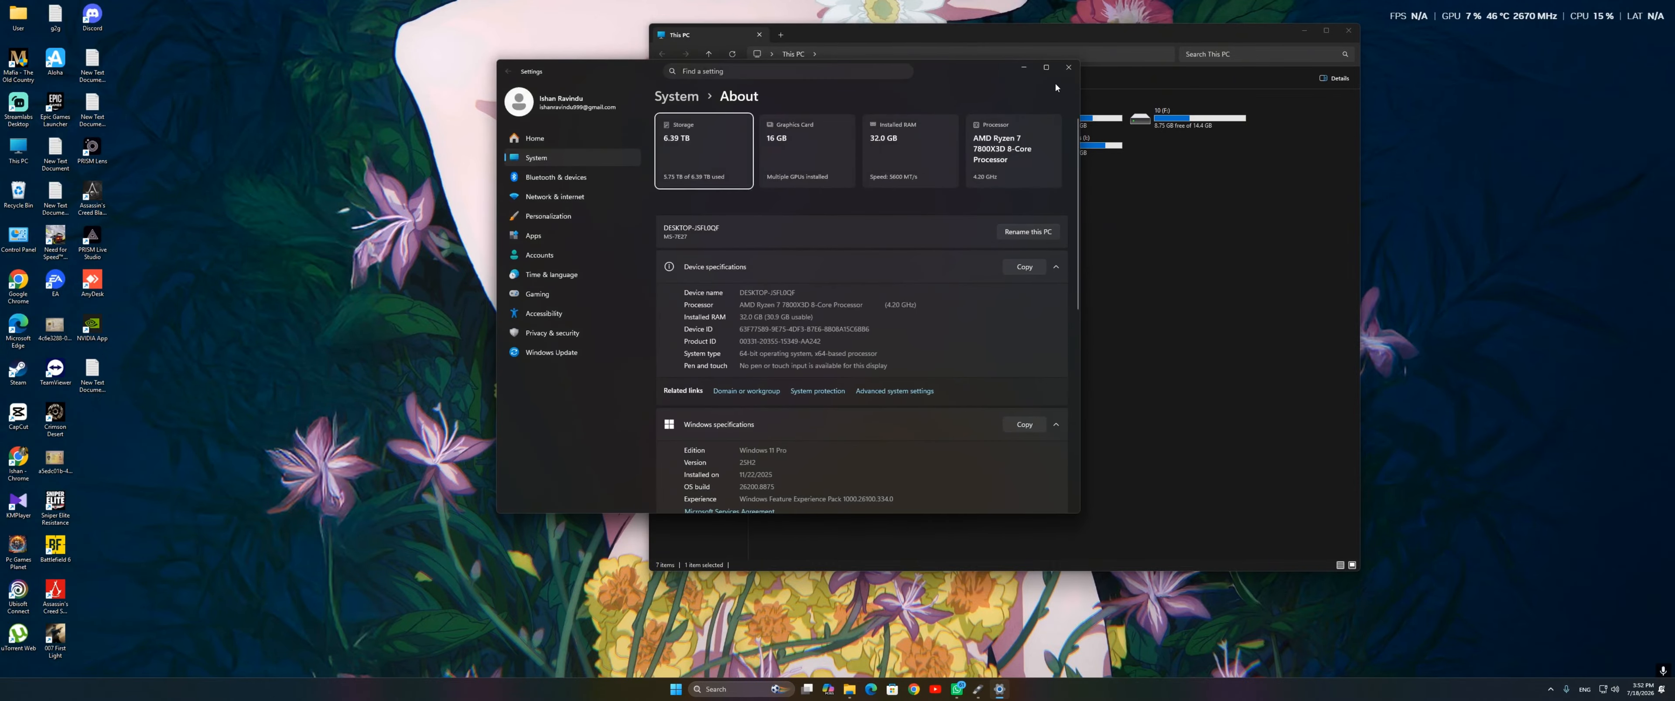
click(1068, 67)
Step: Open Disk Management in Computer Management and look through the disks for the one holding the C: partition
right_click(19, 147)
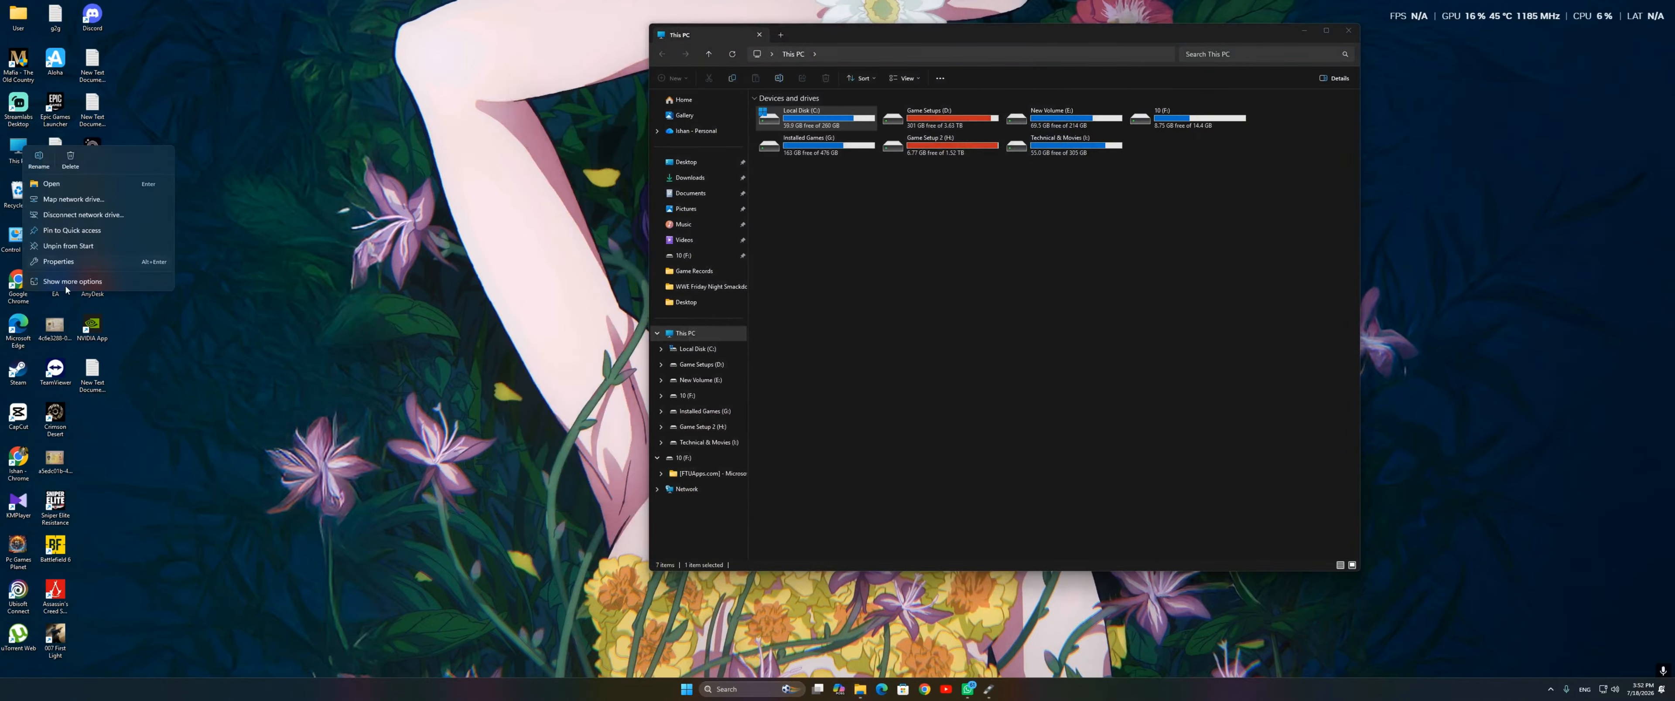
click(77, 284)
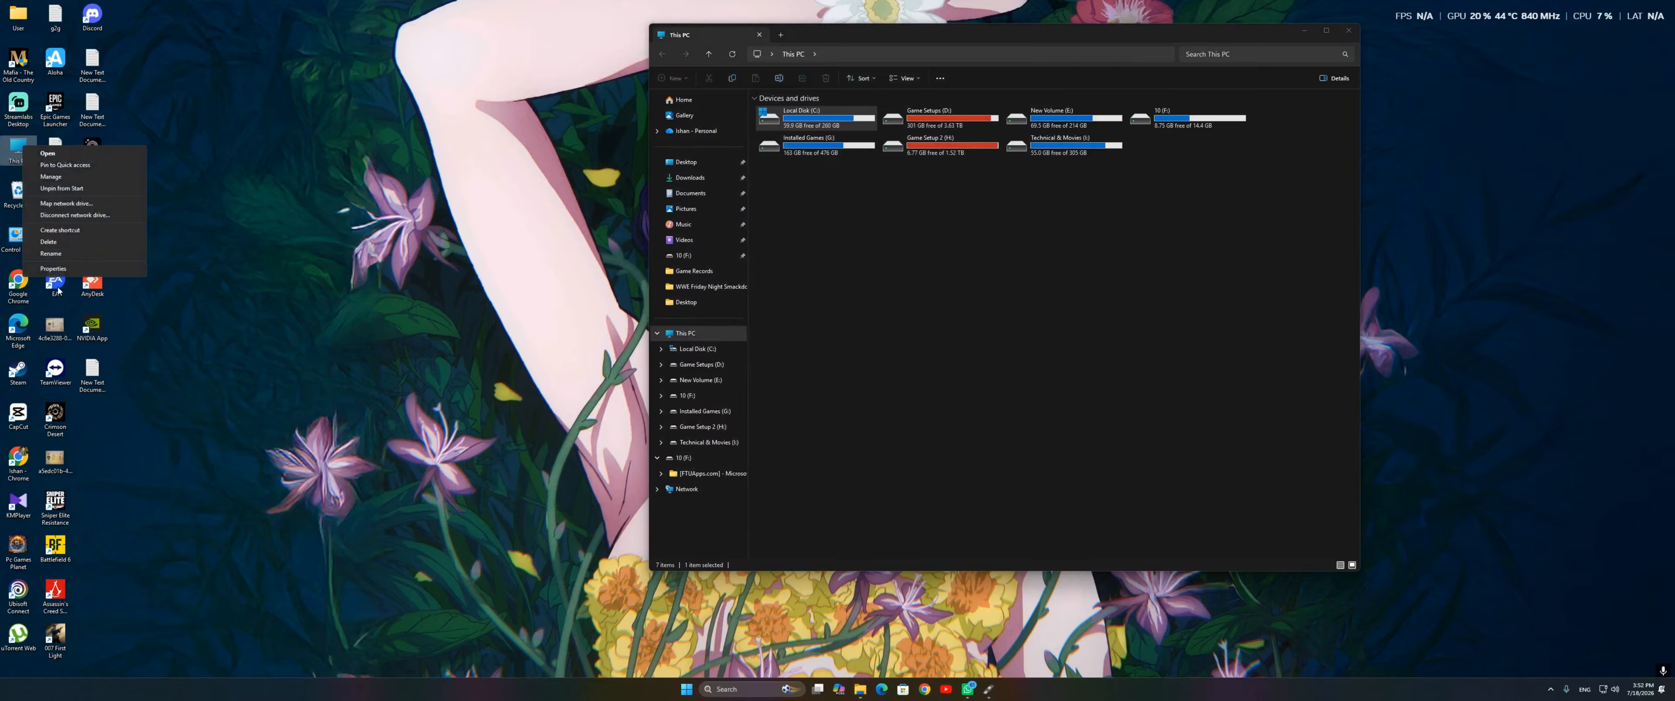
click(56, 178)
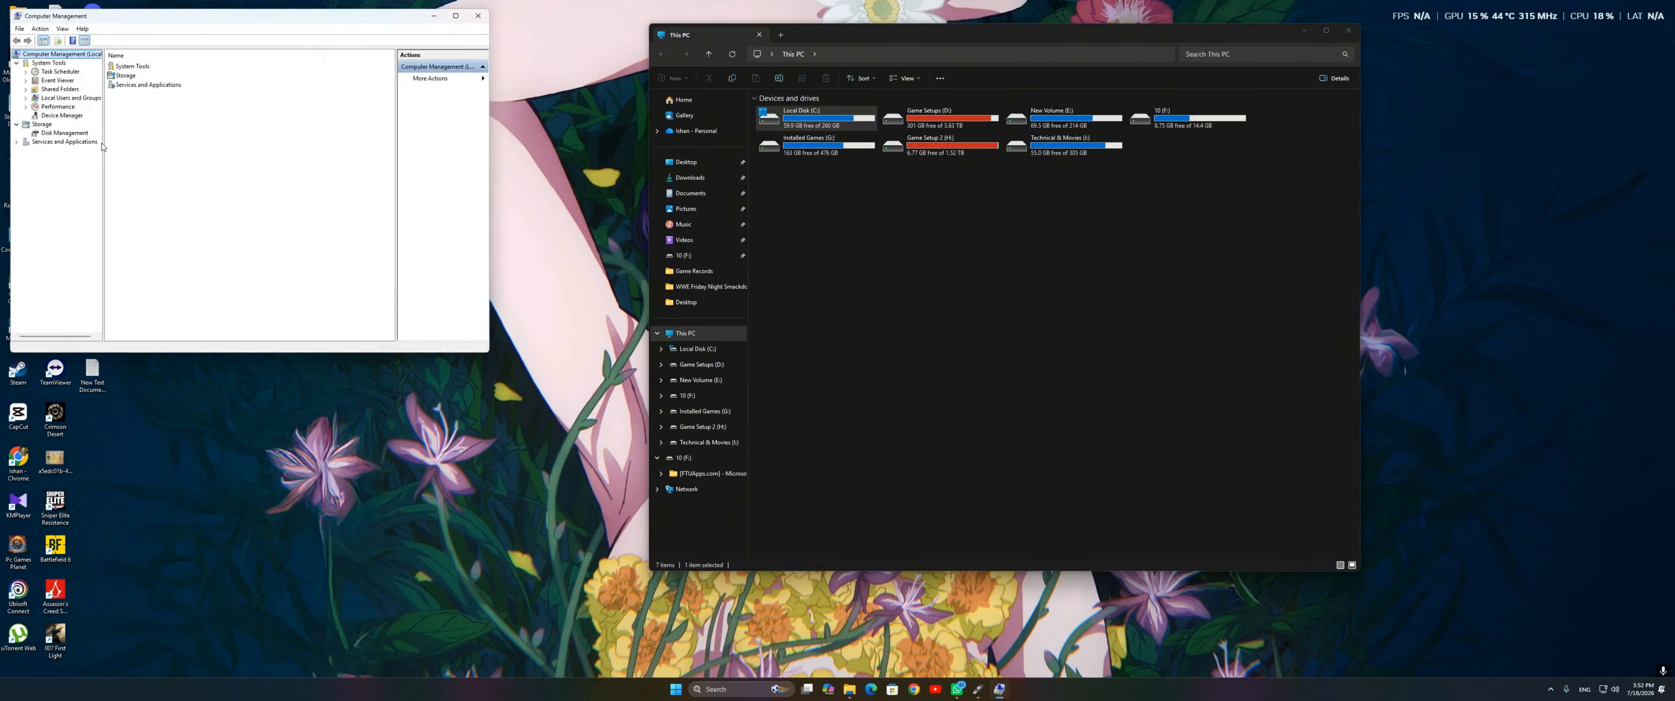
click(65, 133)
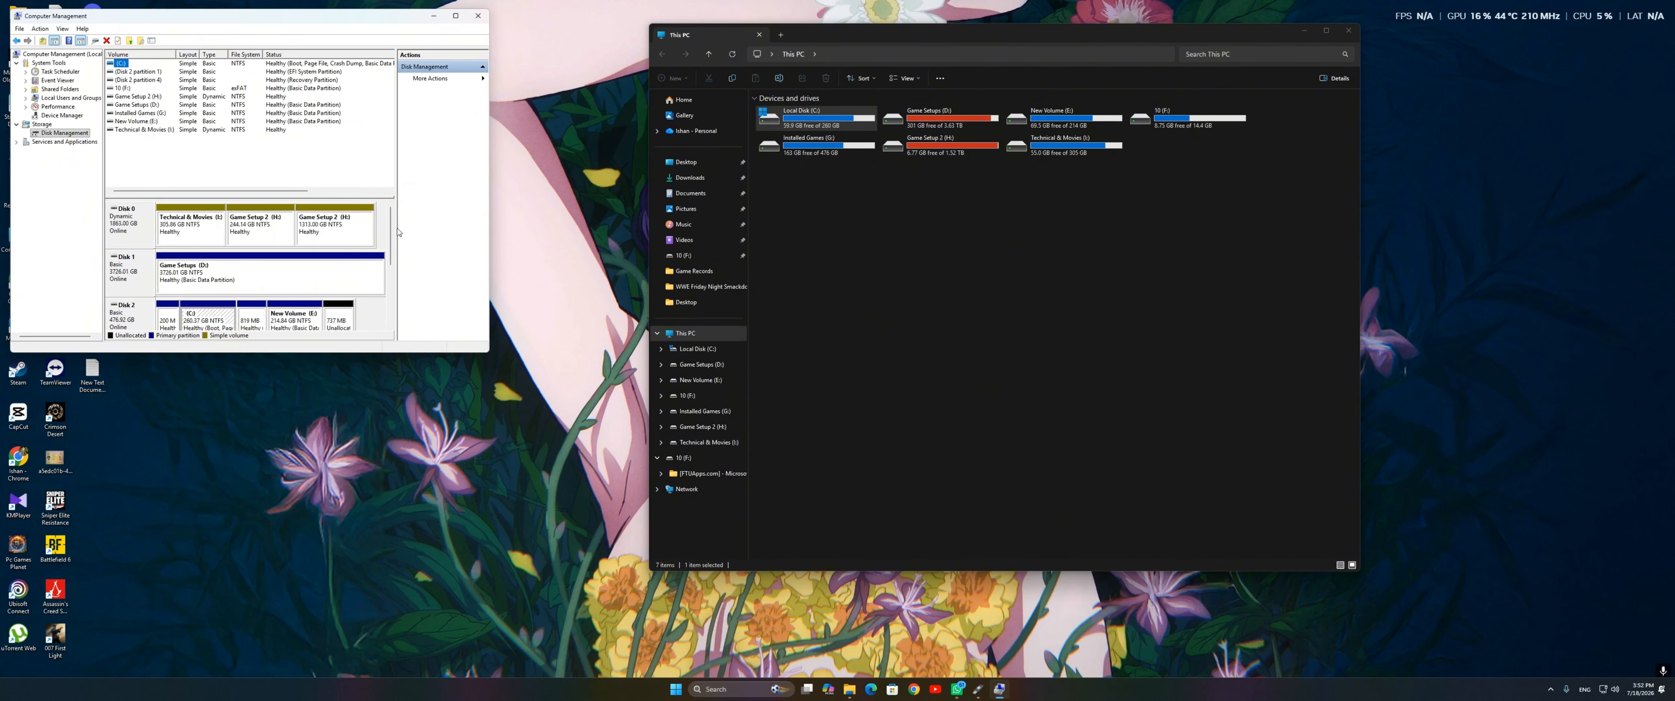
drag(391, 231, 397, 270)
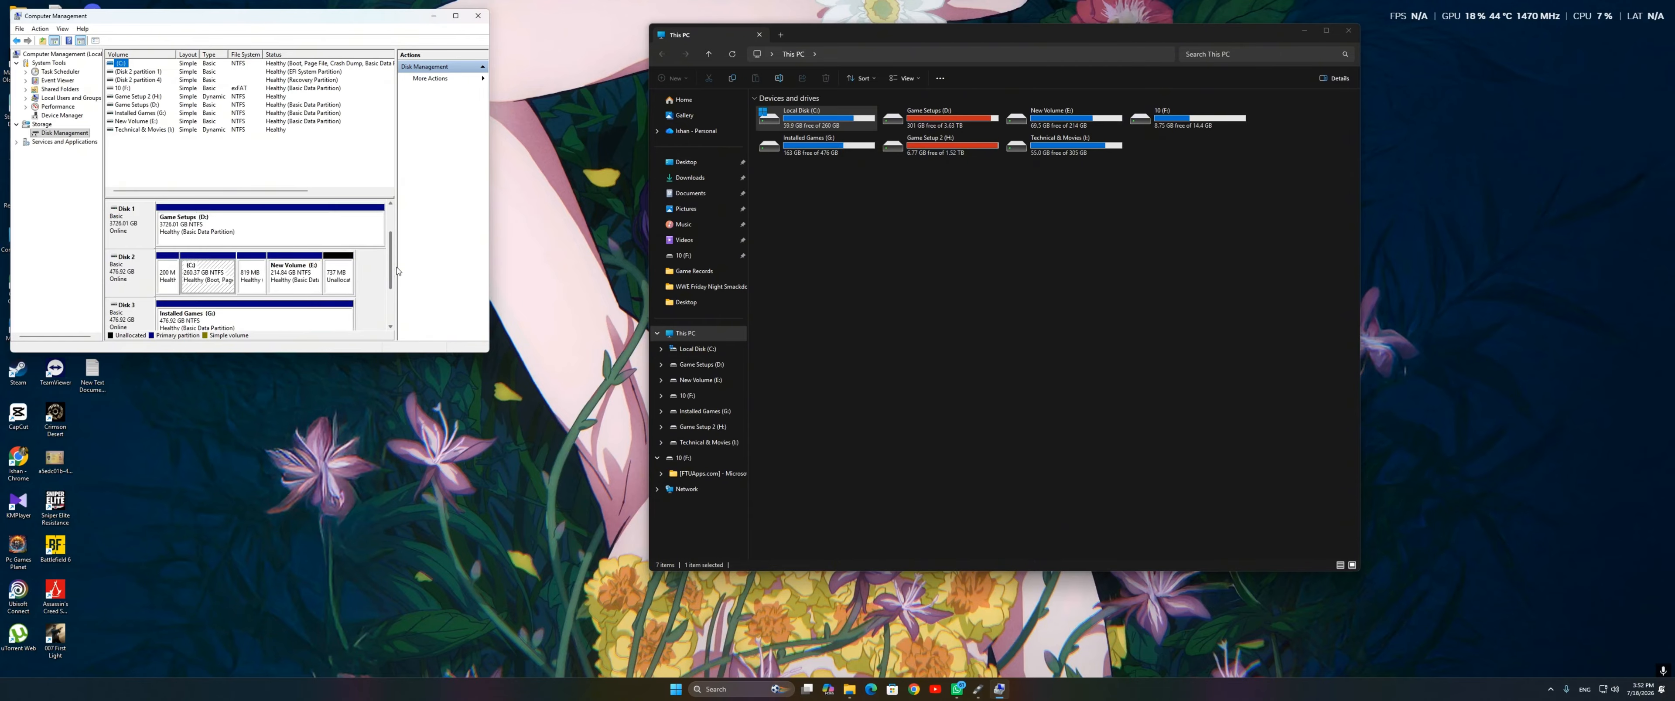
scroll(134, 234, up, 2)
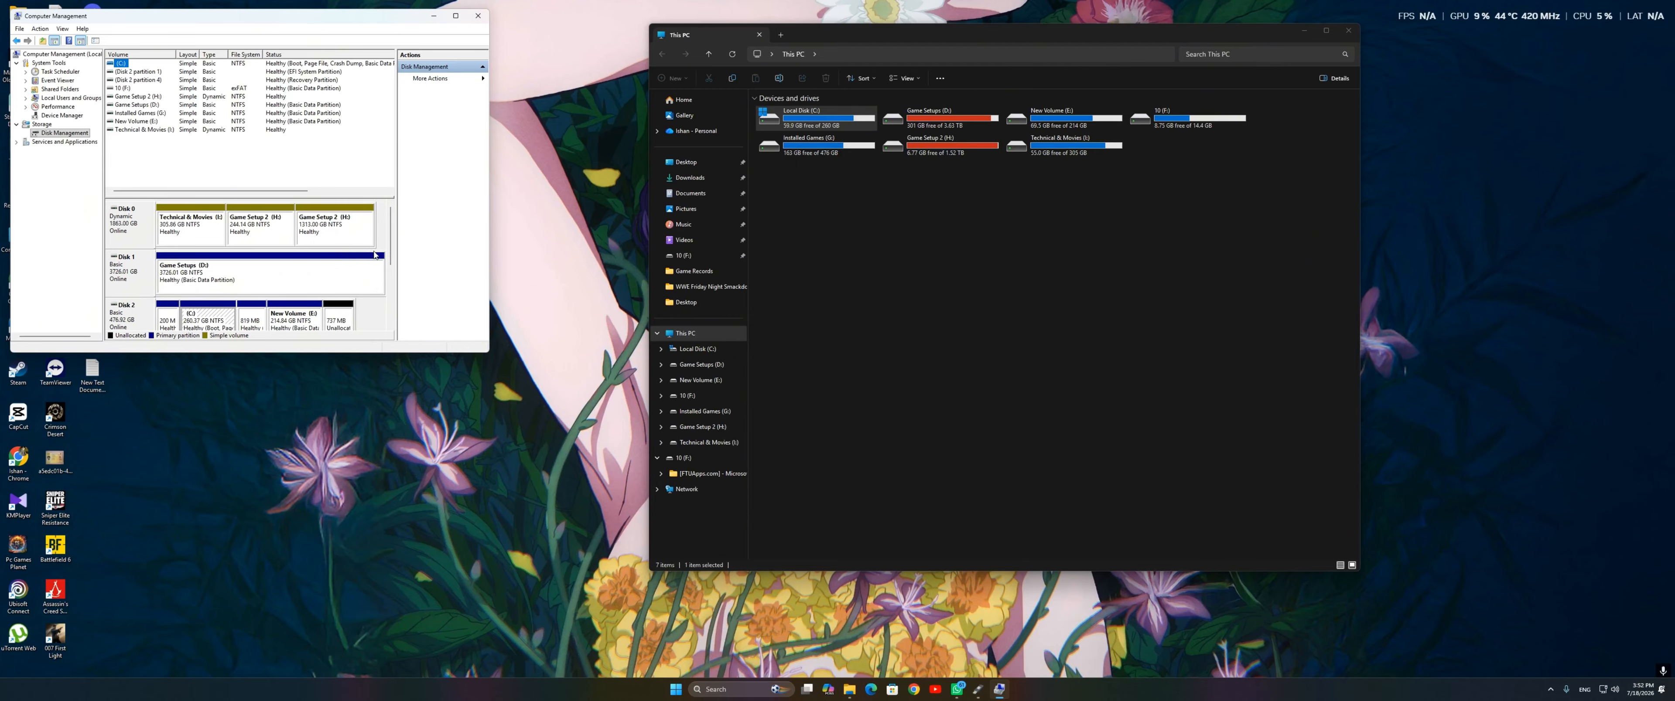
scroll(136, 273, down, 2)
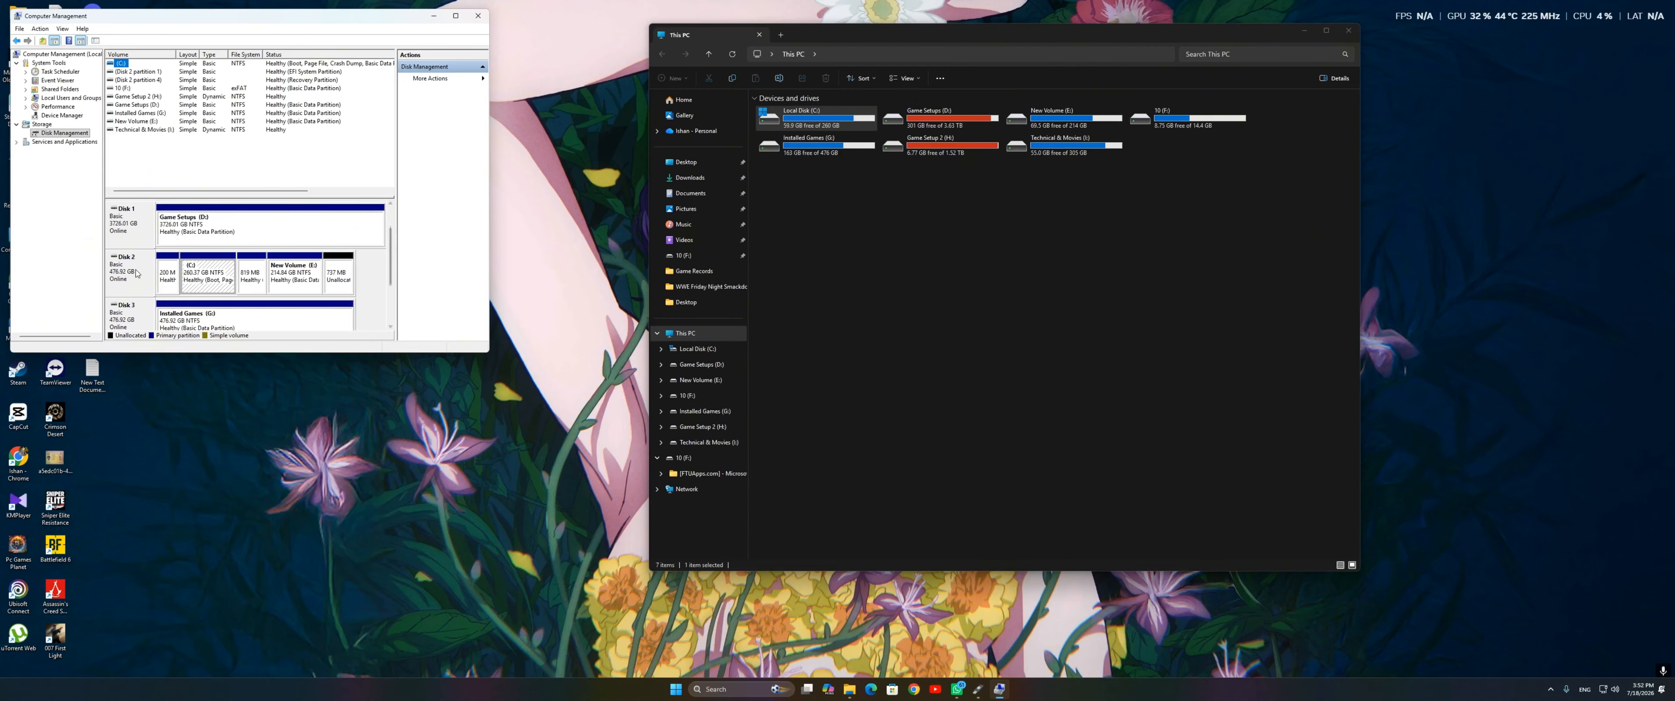
Step: Check the partition style of Disk 2 in its volume properties, and close the properties and Computer Management
right_click(119, 265)
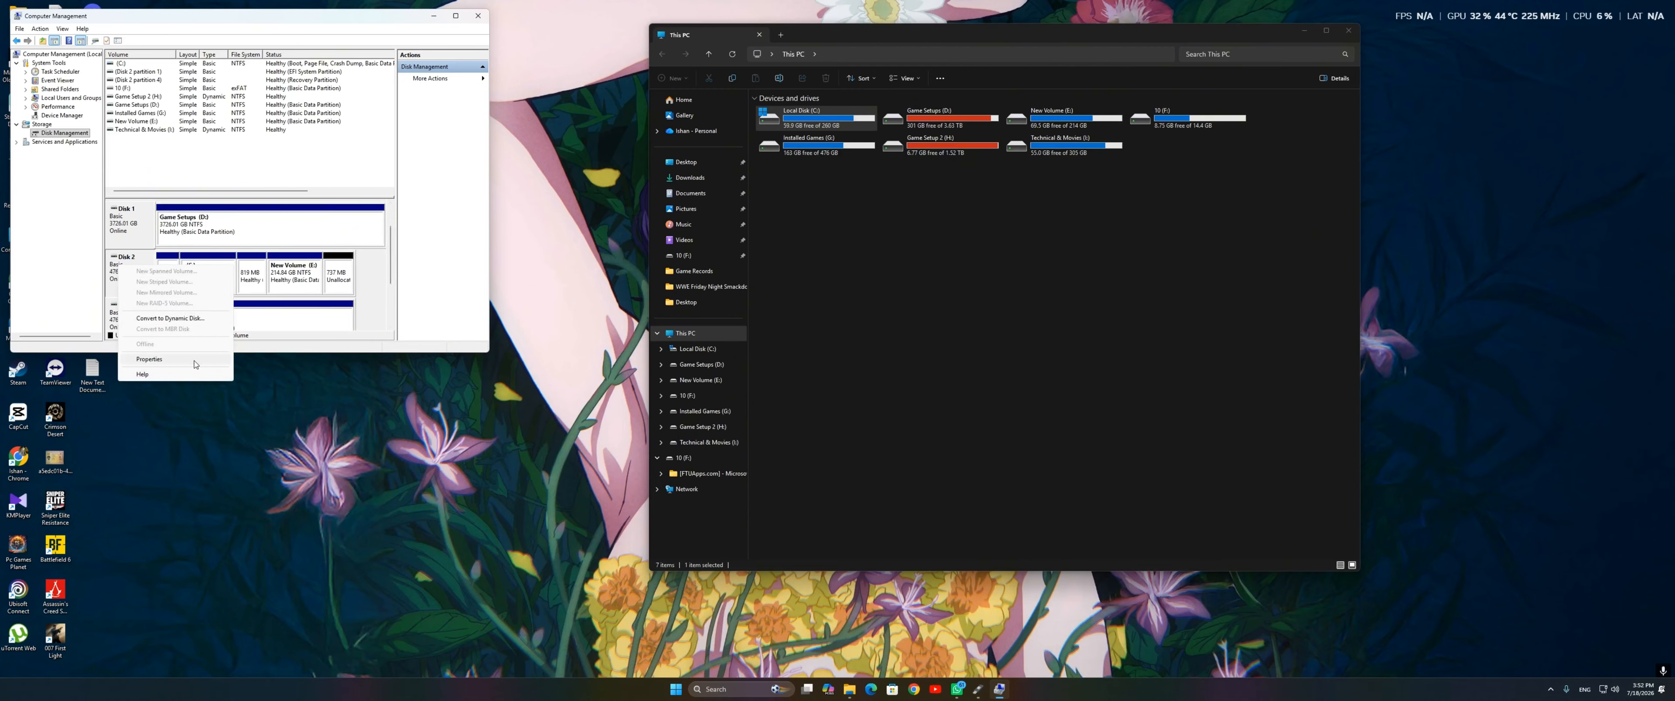
click(163, 364)
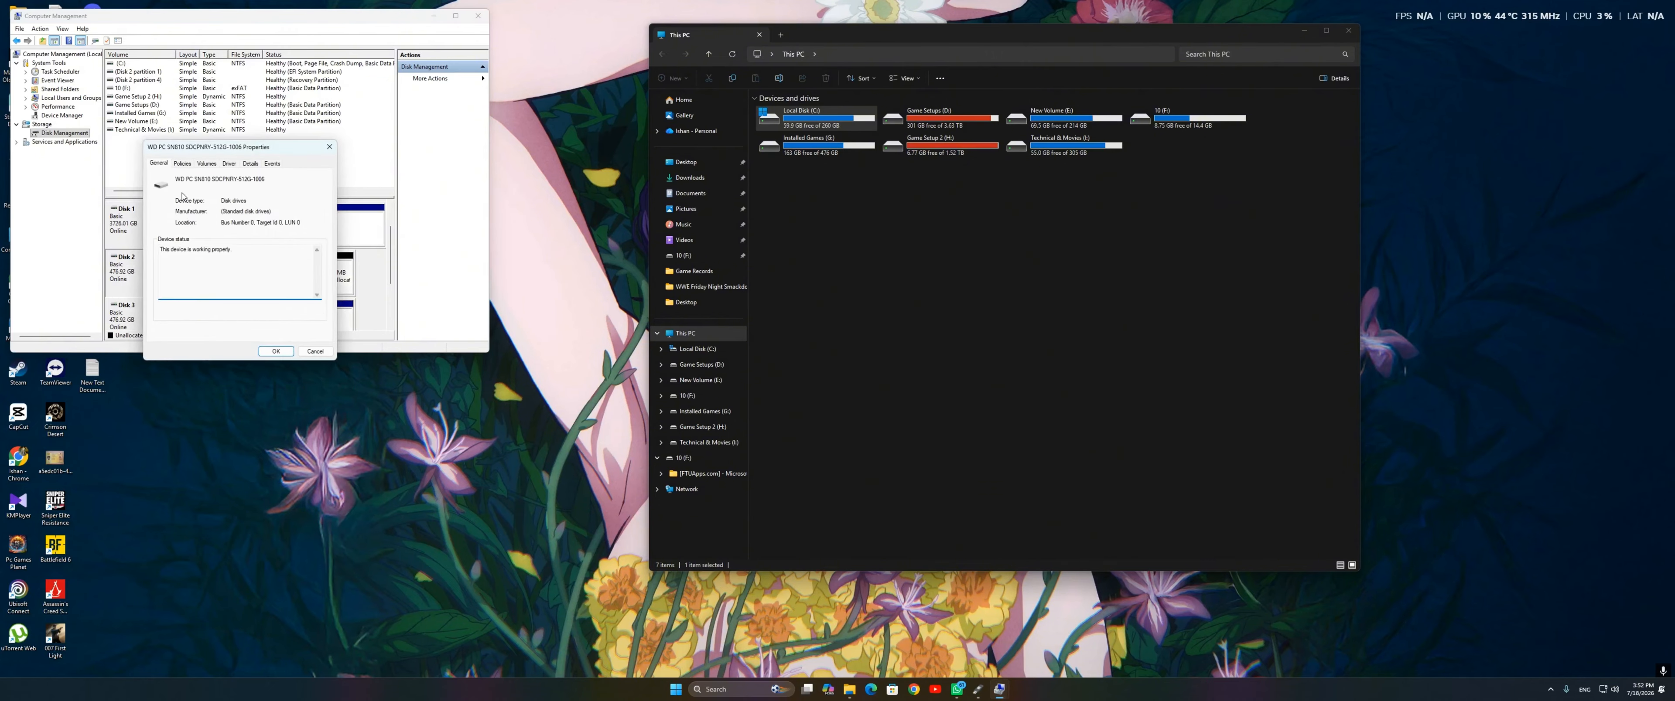
click(205, 163)
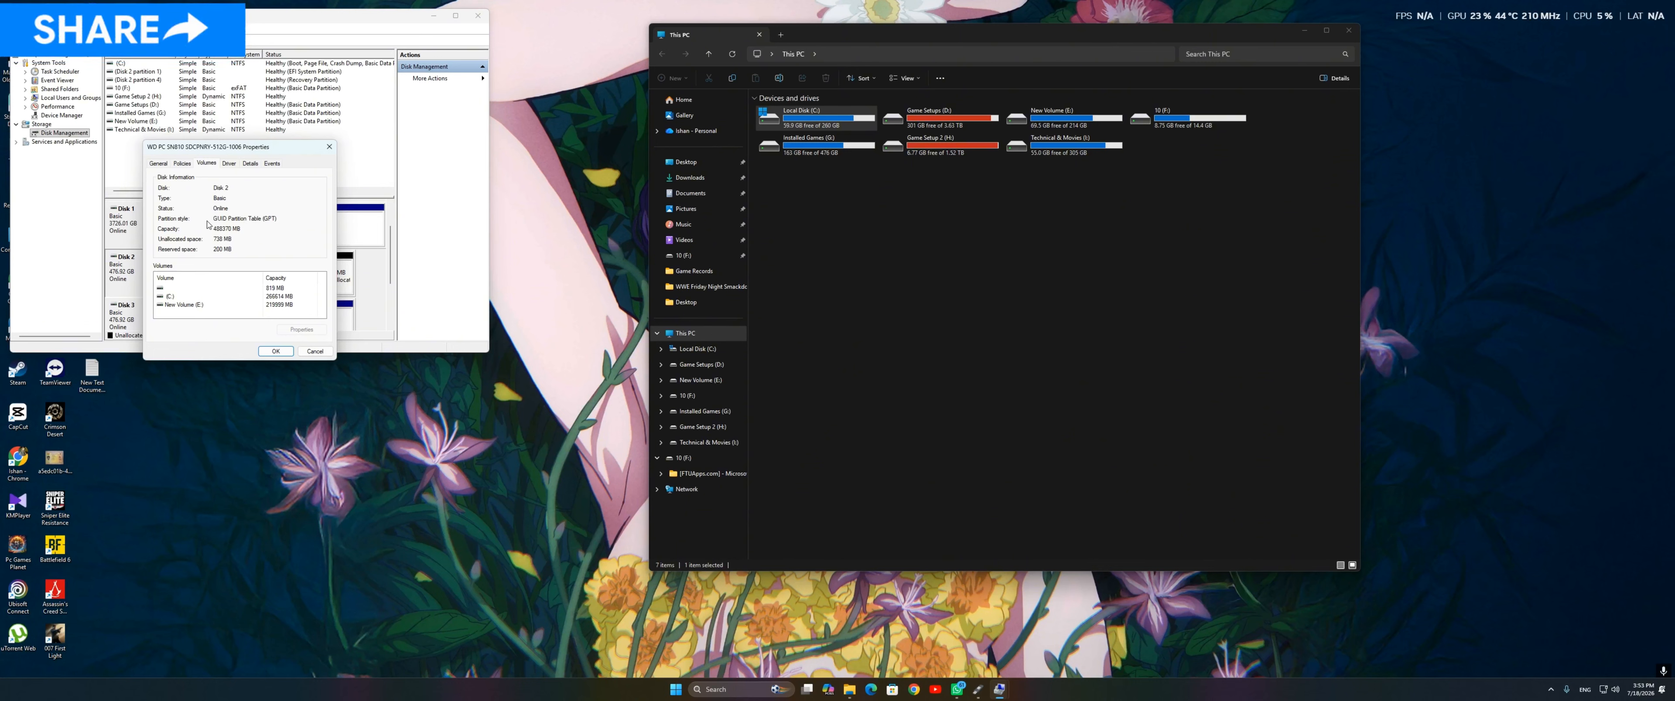
click(329, 146)
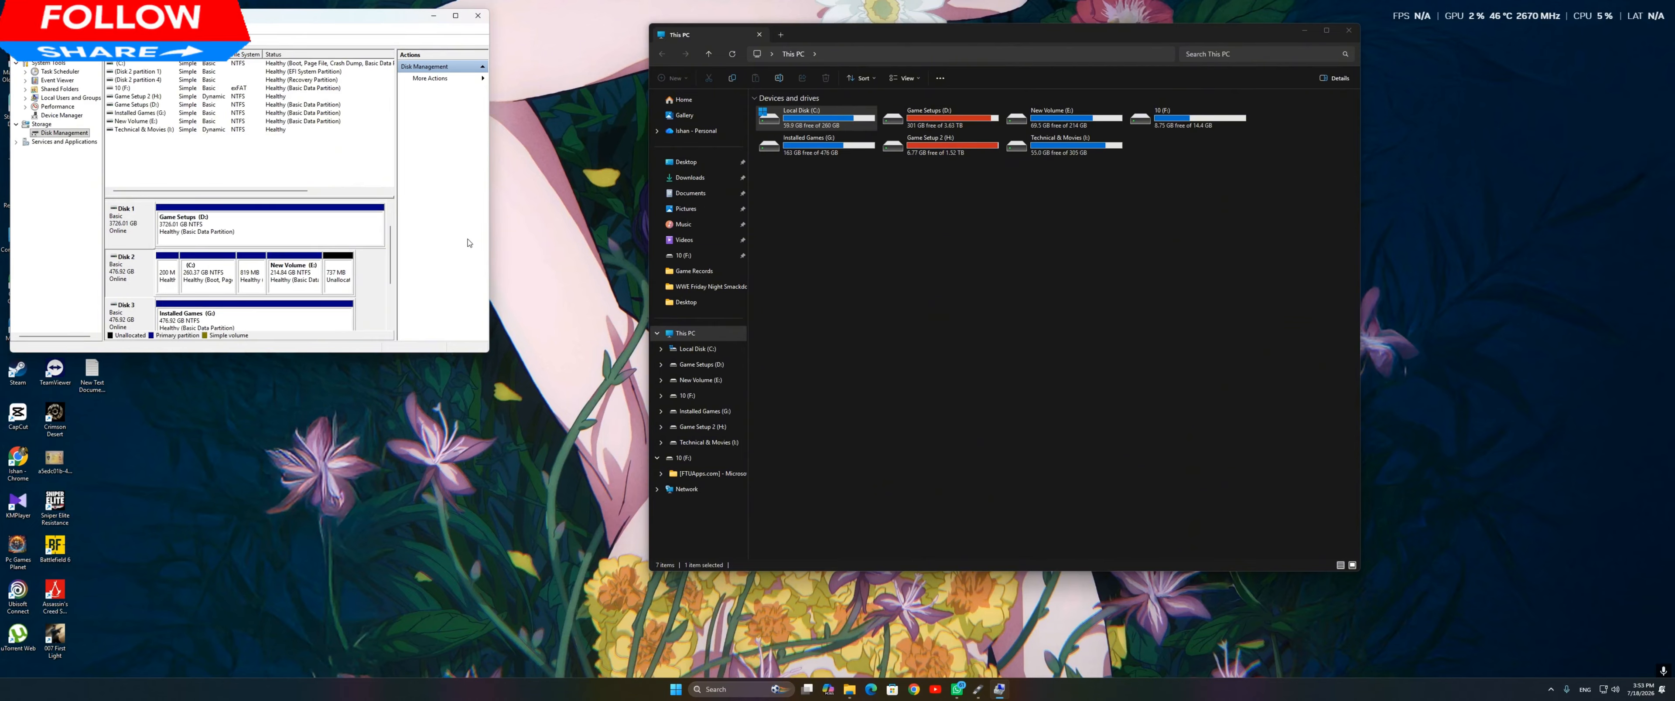
click(477, 15)
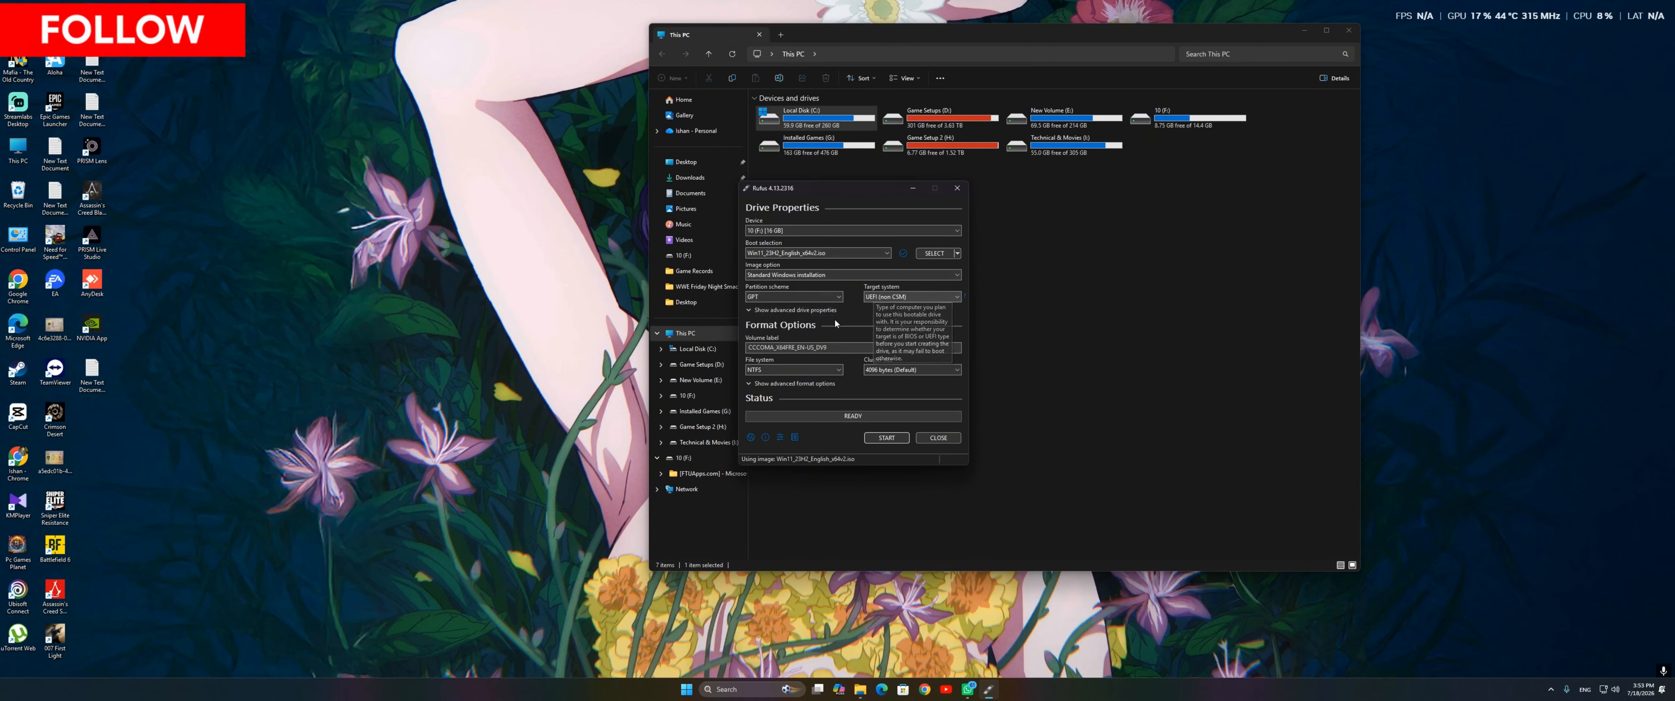
Step: Replace the volume label of the USB drive with "wind 11" and close Rufus
drag(838, 348, 740, 348)
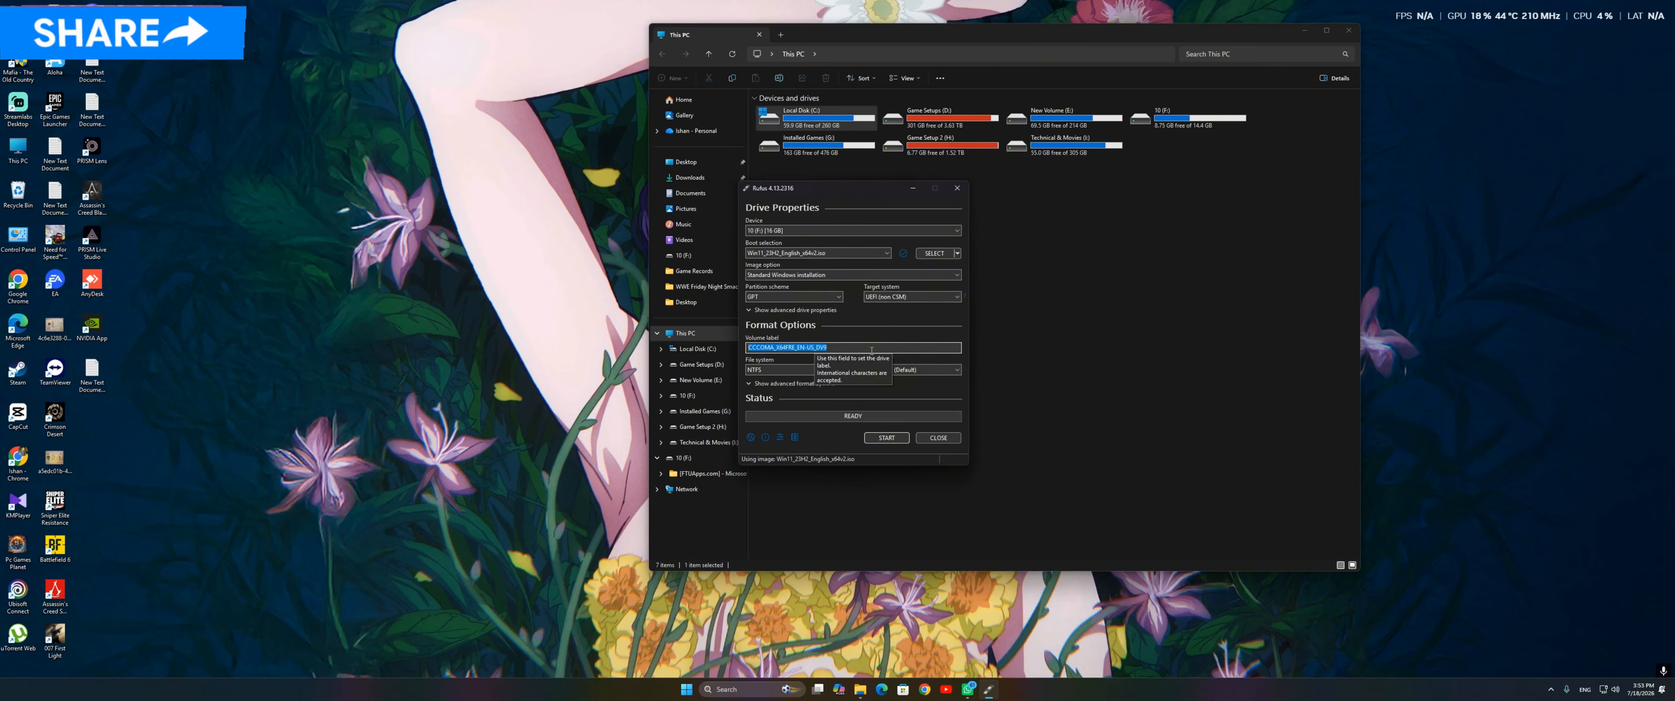
text(wi)
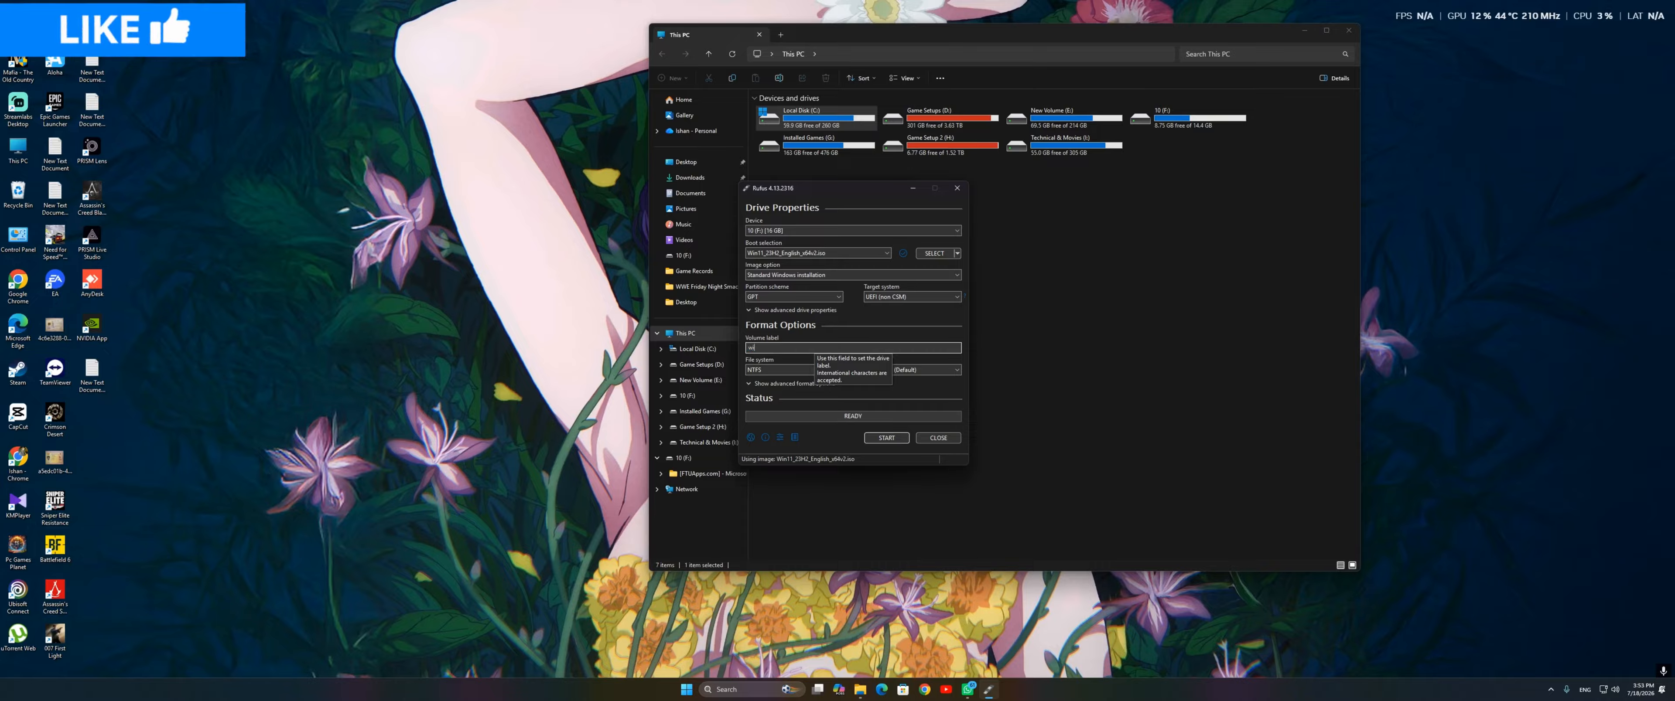
text(nd qq)
key(BackSpace)
key(BackSpace)
text(11)
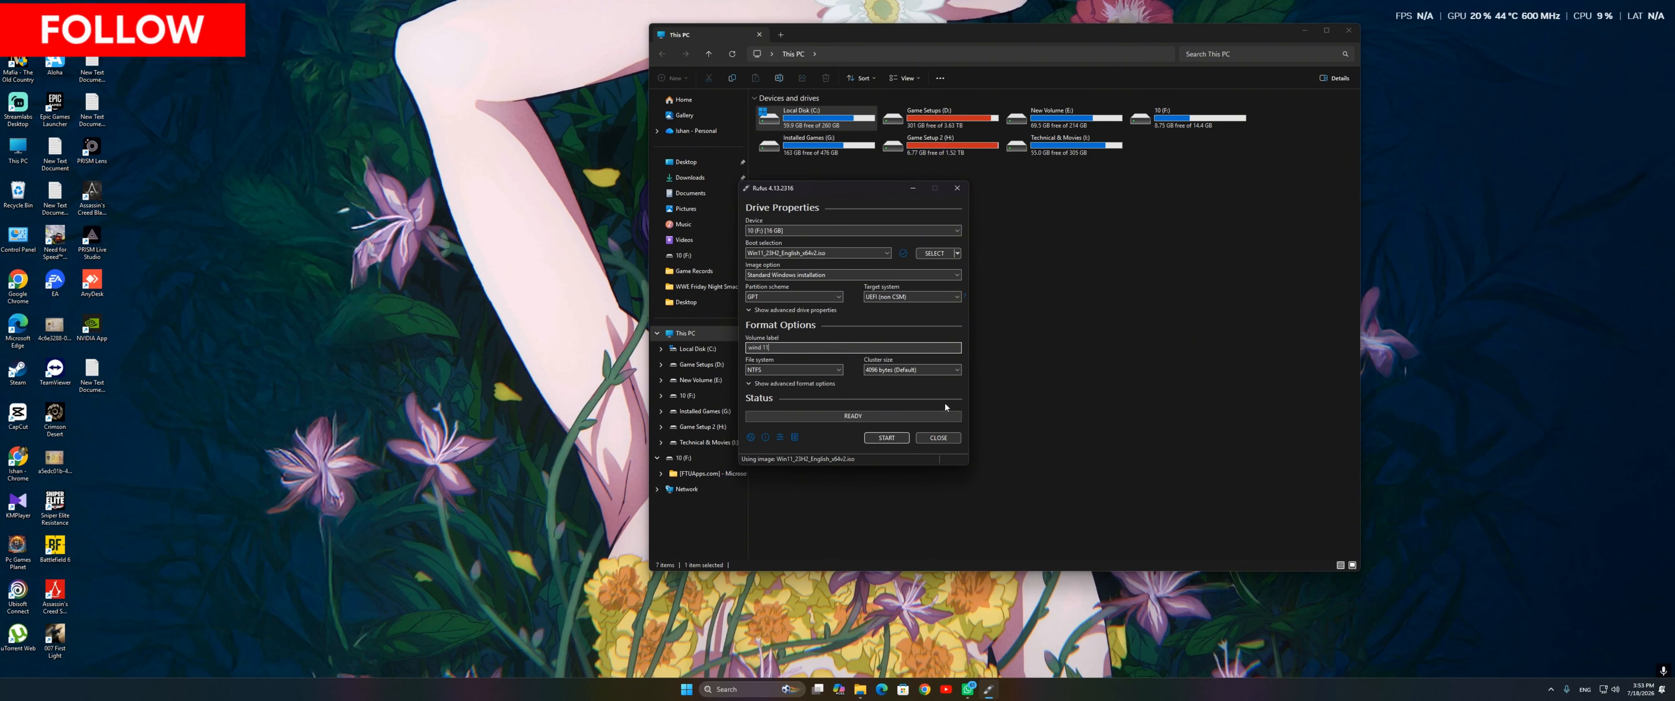
click(937, 438)
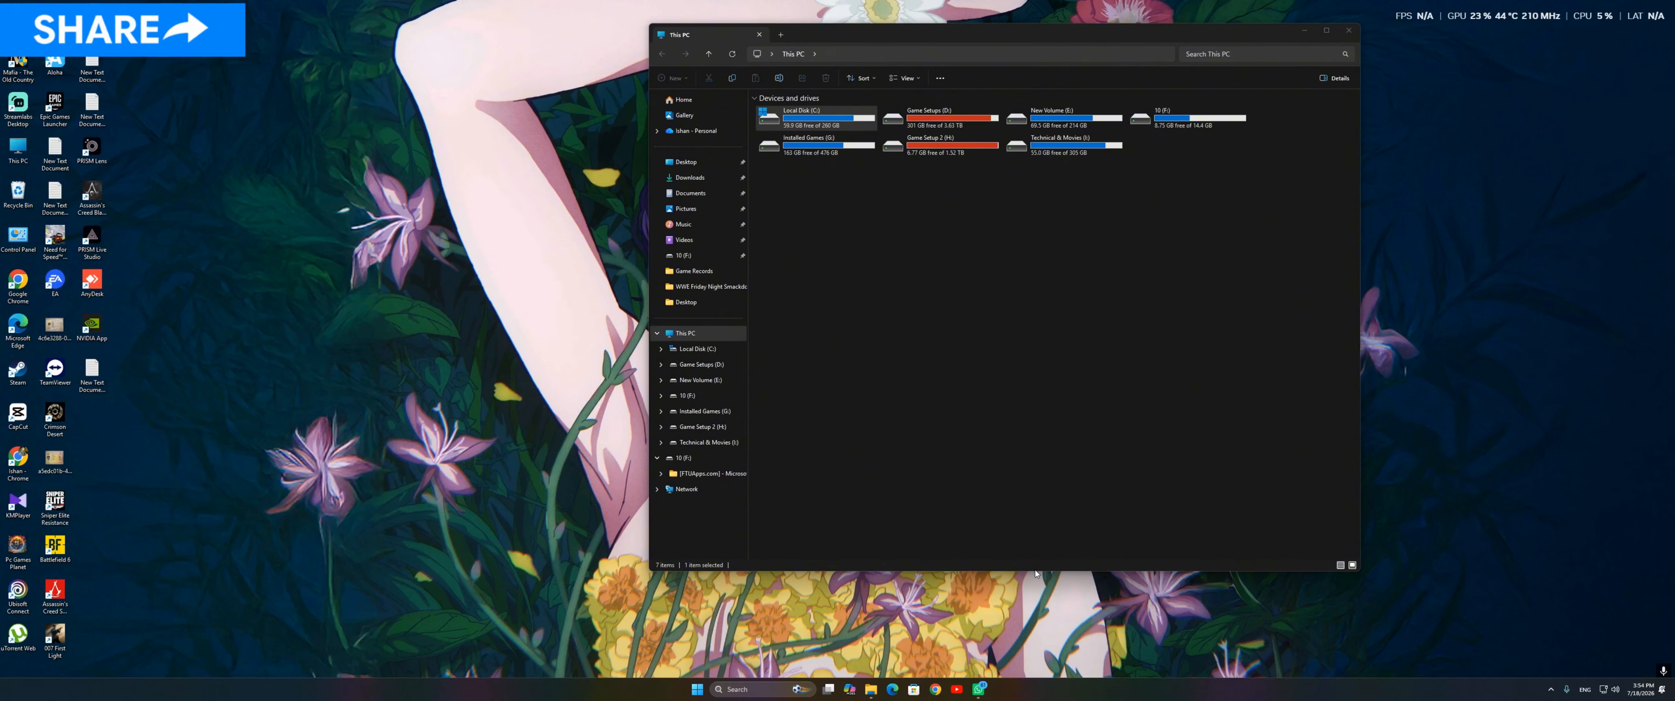
Step: Refresh the desktop and minimize the This PC window
right_click(379, 232)
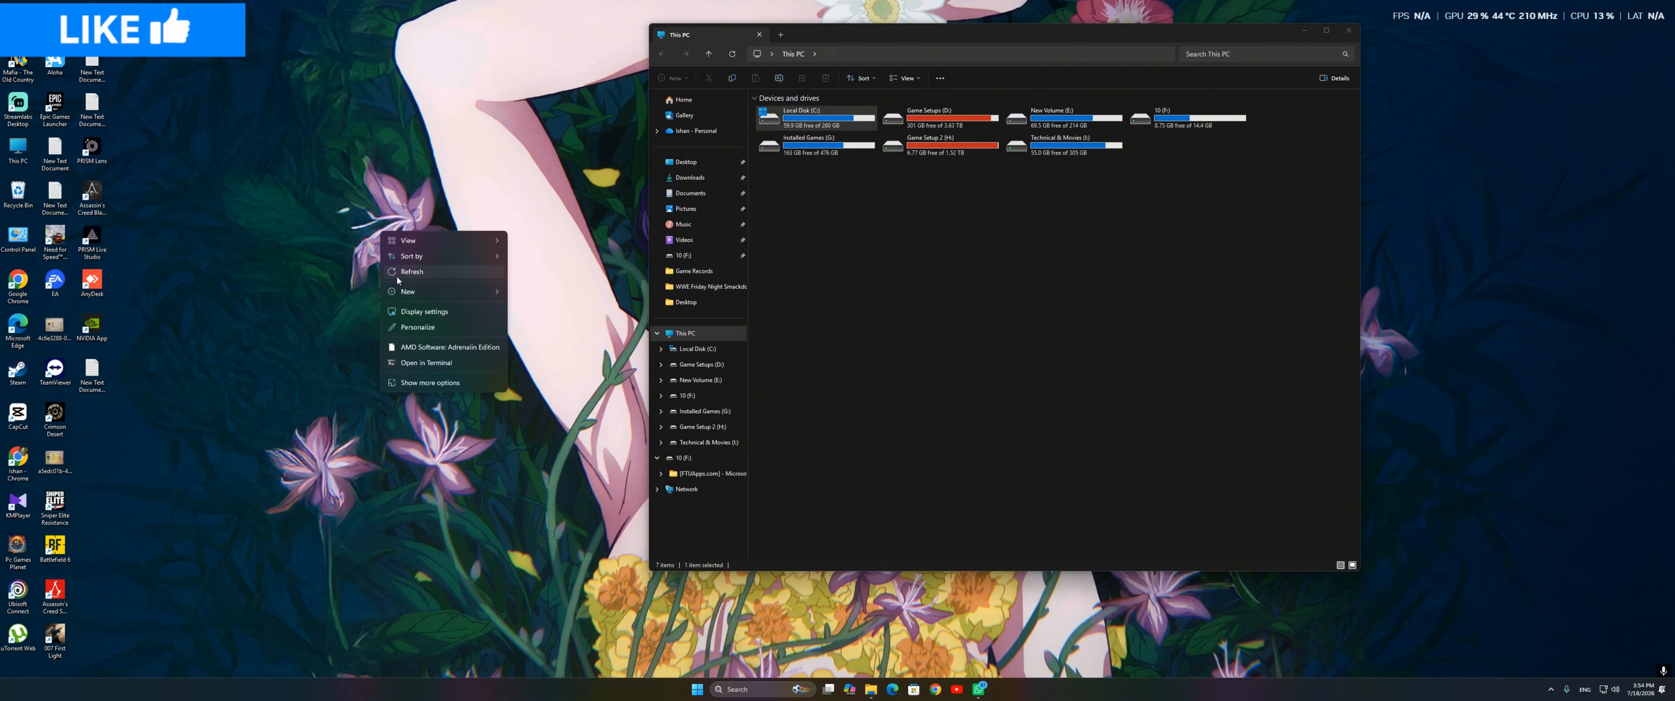
click(422, 271)
right_click(396, 280)
click(430, 318)
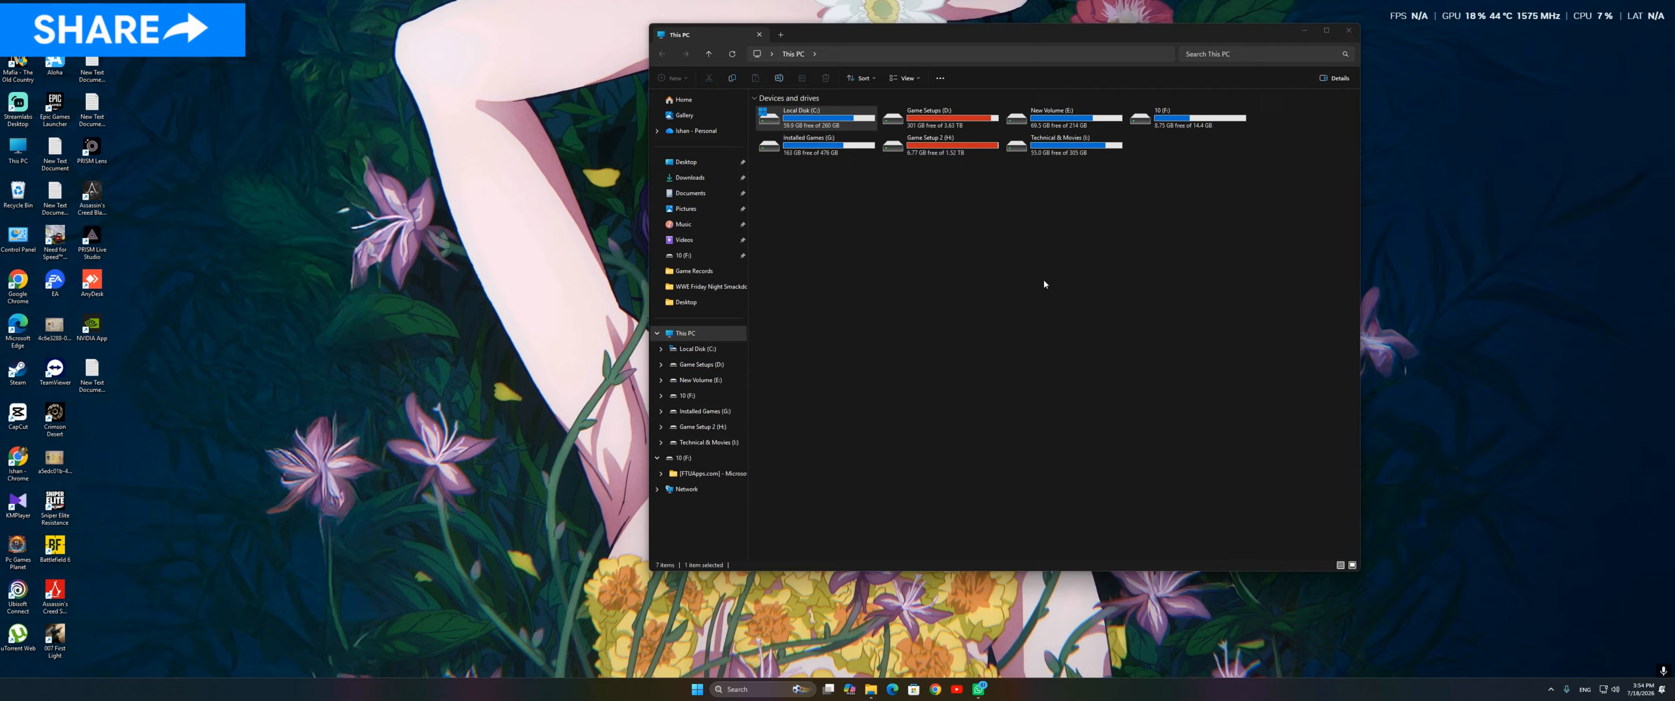
click(1311, 38)
right_click(589, 185)
click(618, 226)
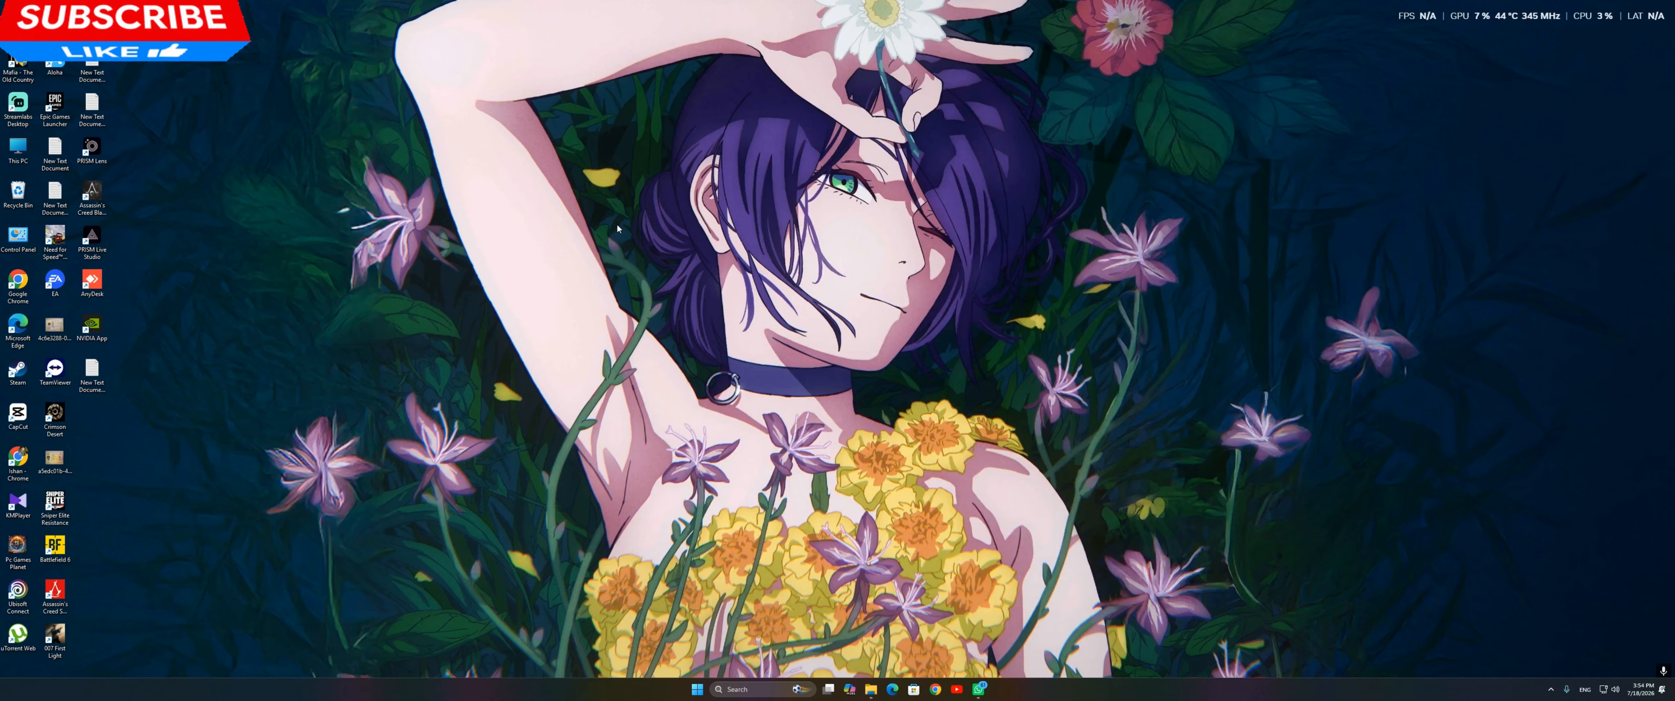
right_click(546, 231)
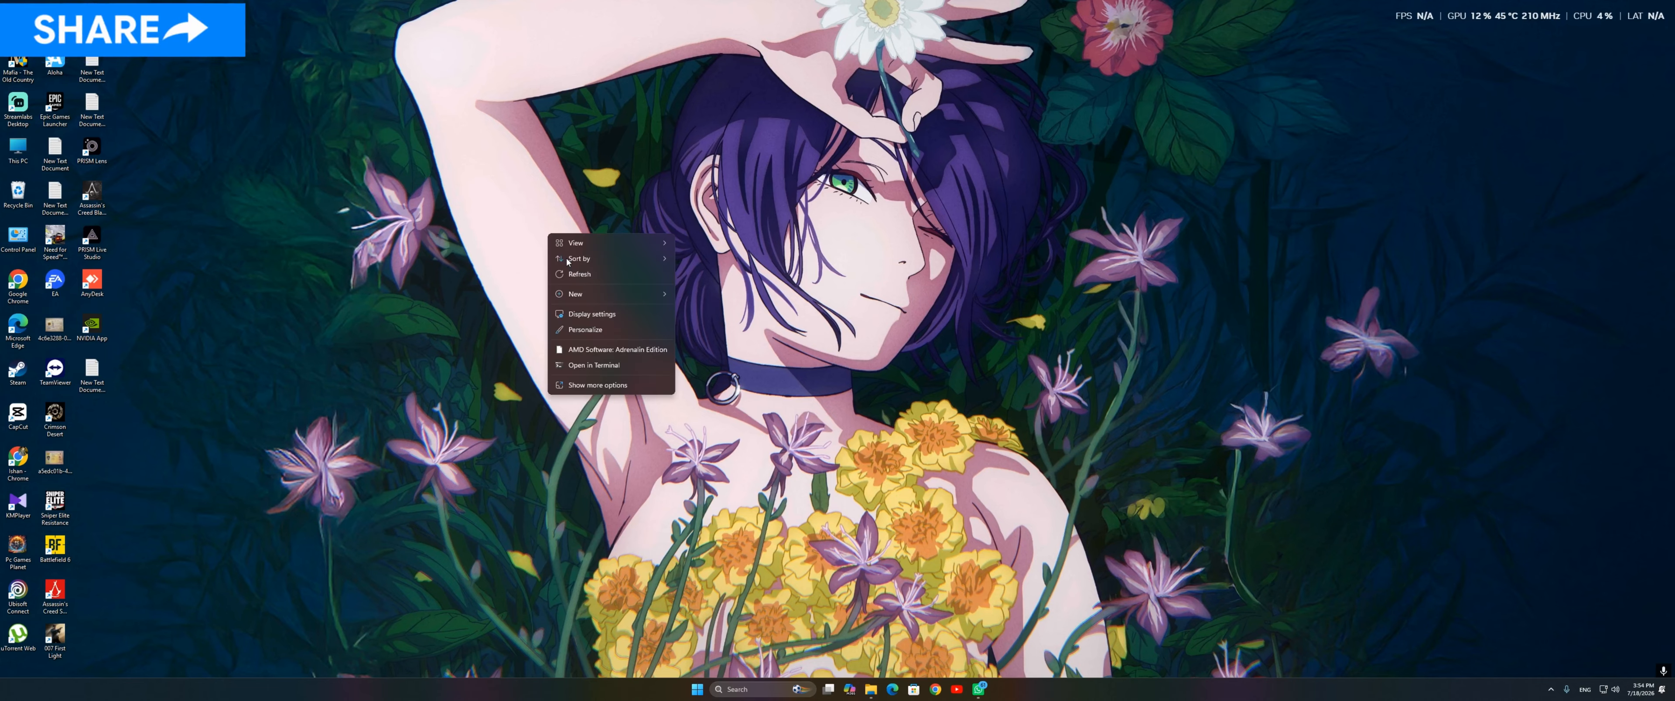